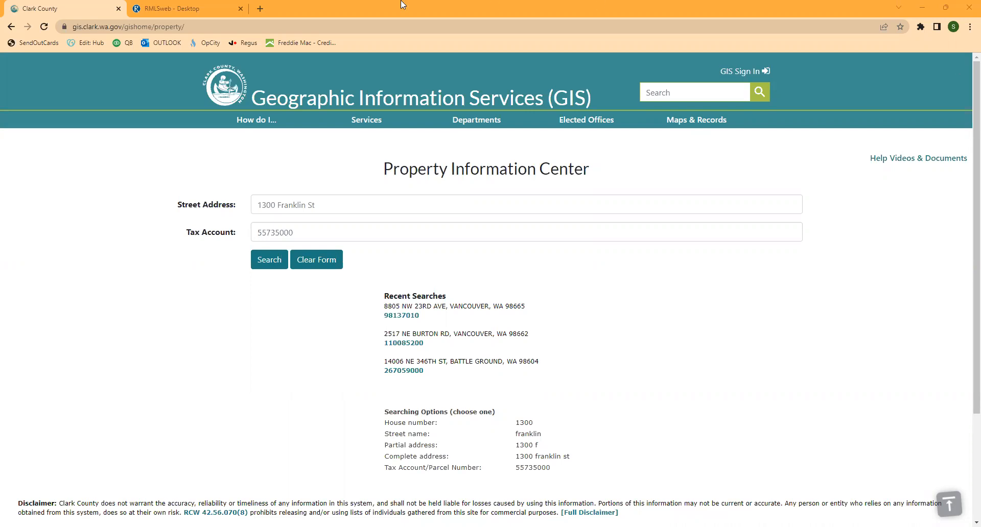
{"action": "left_click", "coordinate": [178, 10]}
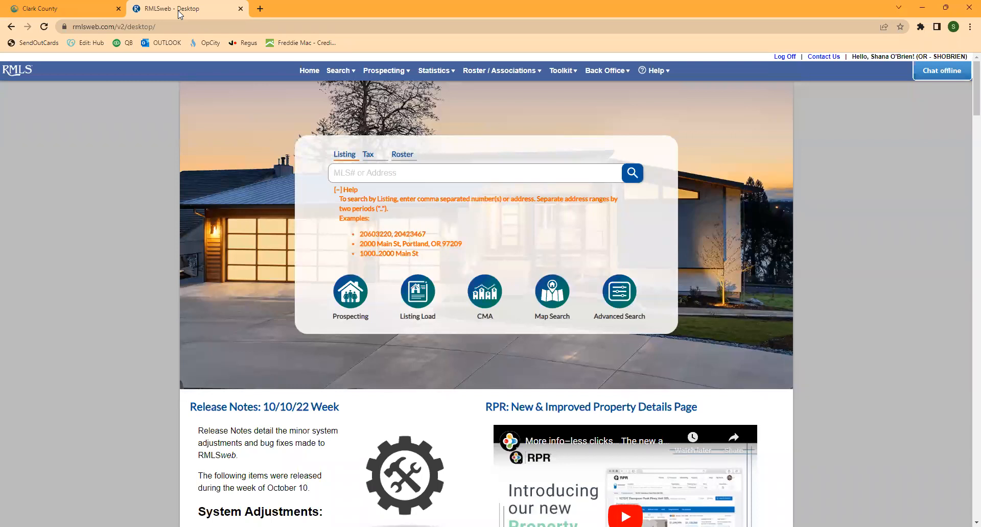
{"action": "left_click", "coordinate": [43, 8]}
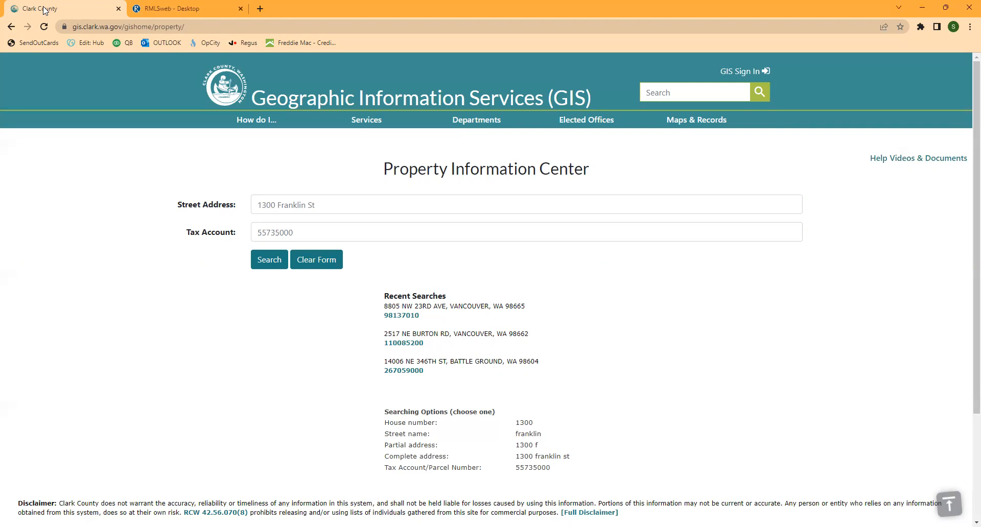
{"action": "left_click", "coordinate": [311, 205]}
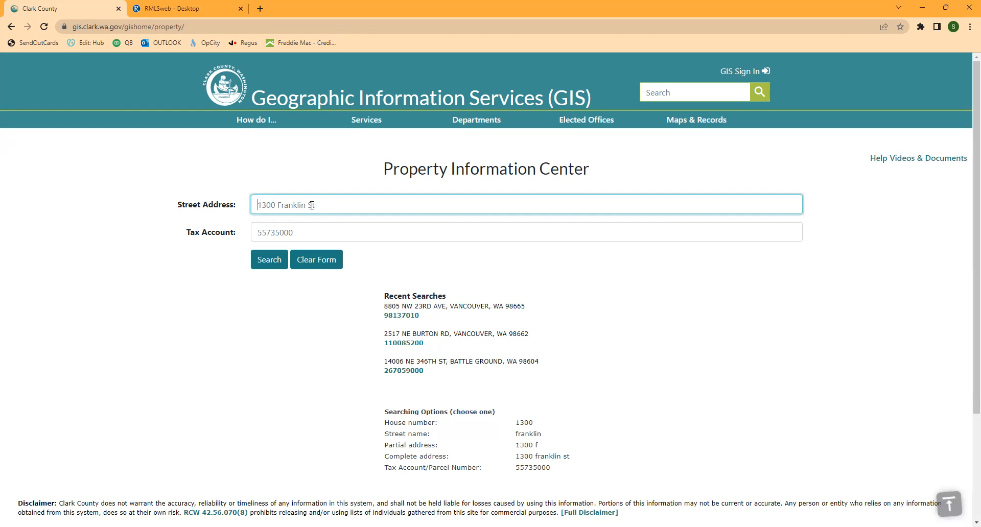
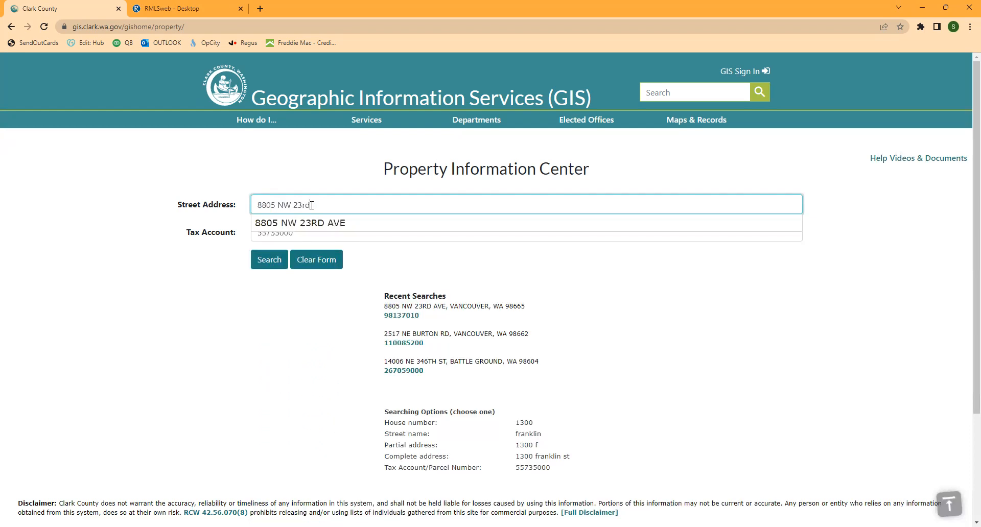
{"action": "left_click", "coordinate": [315, 223]}
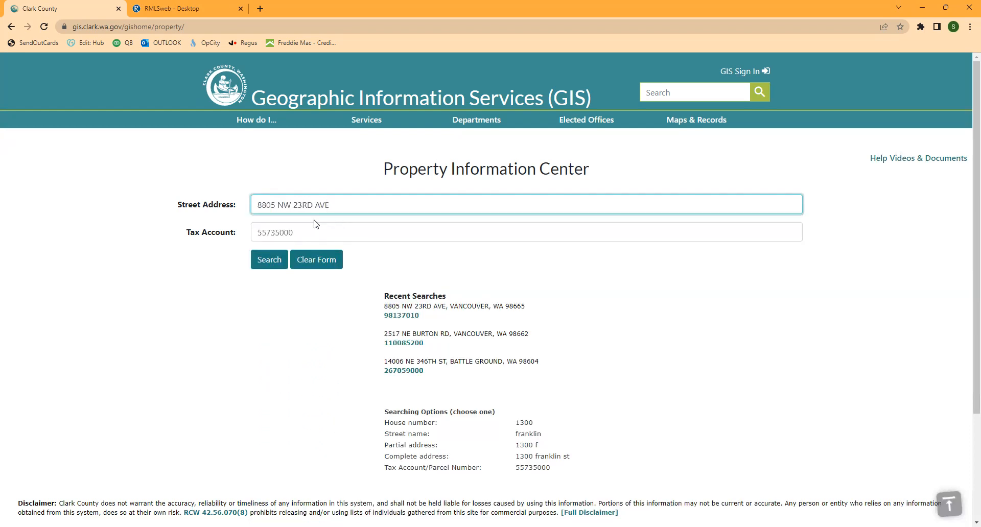
{"action": "left_click", "coordinate": [271, 262]}
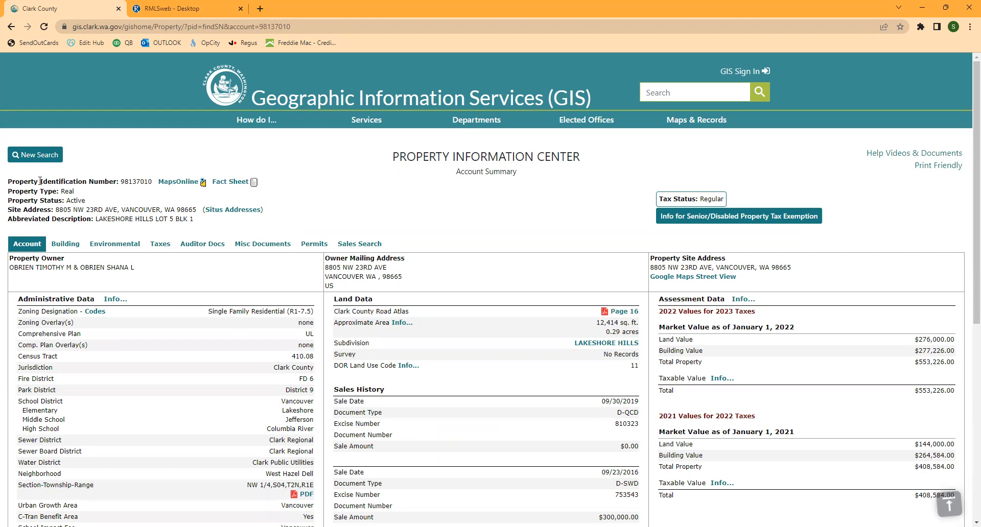
{"action": "left_click_drag", "start_coordinate": [119, 181], "coordinate": [151, 184]}
{"action": "key", "text": "ctrl+c"}
{"action": "left_click", "coordinate": [174, 8]}
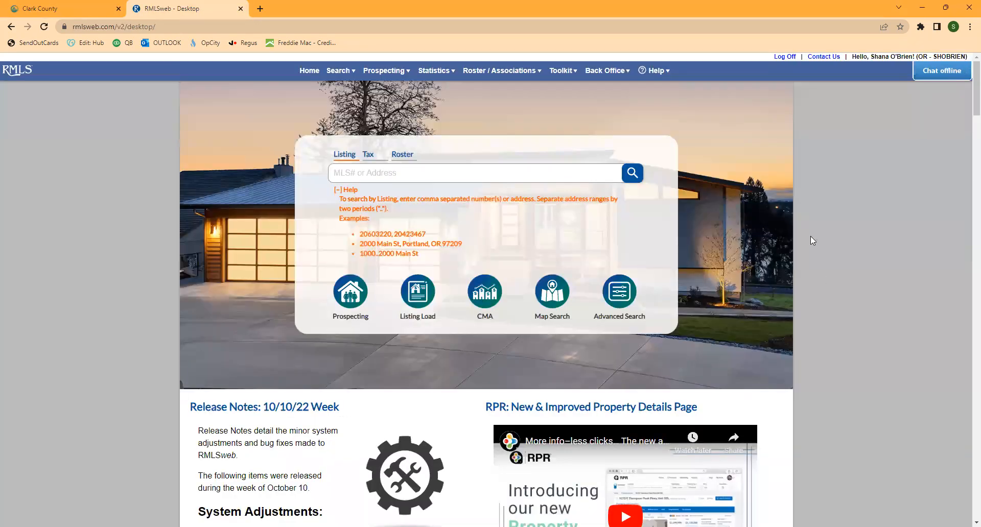
- Add a Residential CMA profile from Toolkit's CMA Profiles, named with the client's surname, and save it
{"action": "mouse_move", "coordinate": [565, 70]}
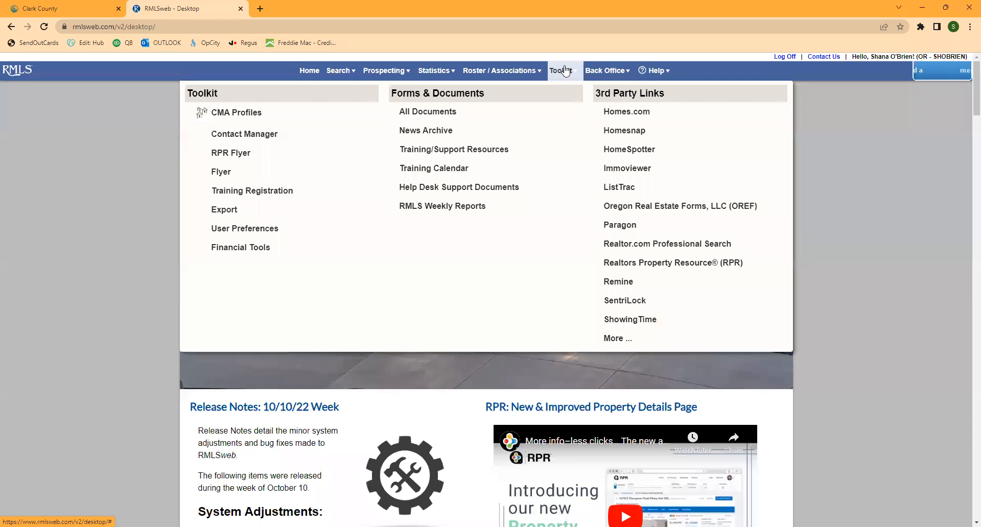
{"action": "left_click", "coordinate": [216, 117]}
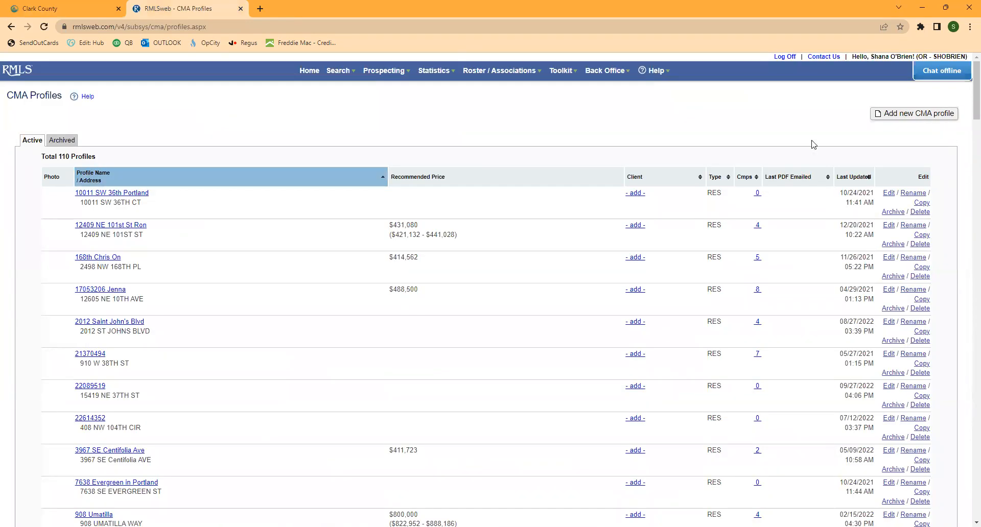
{"action": "left_click", "coordinate": [914, 114]}
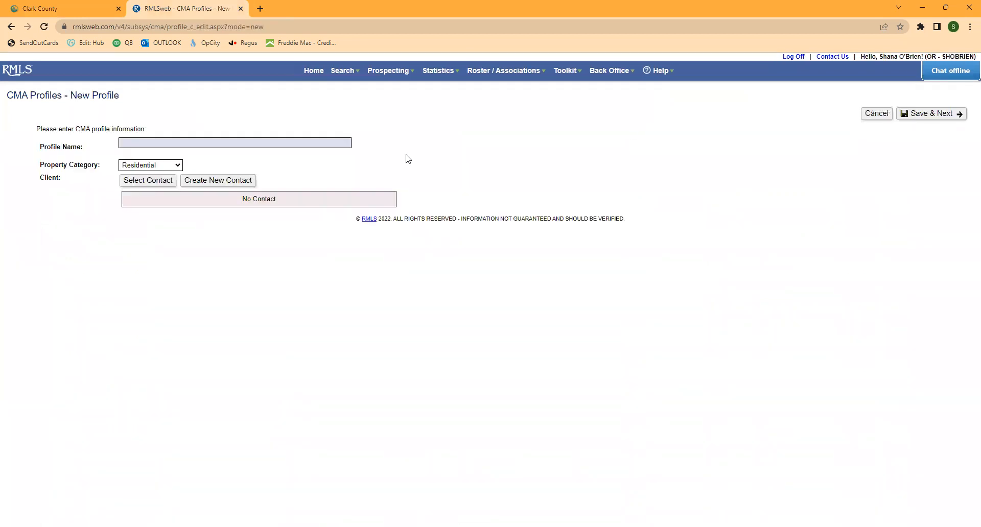
{"action": "left_click", "coordinate": [265, 143]}
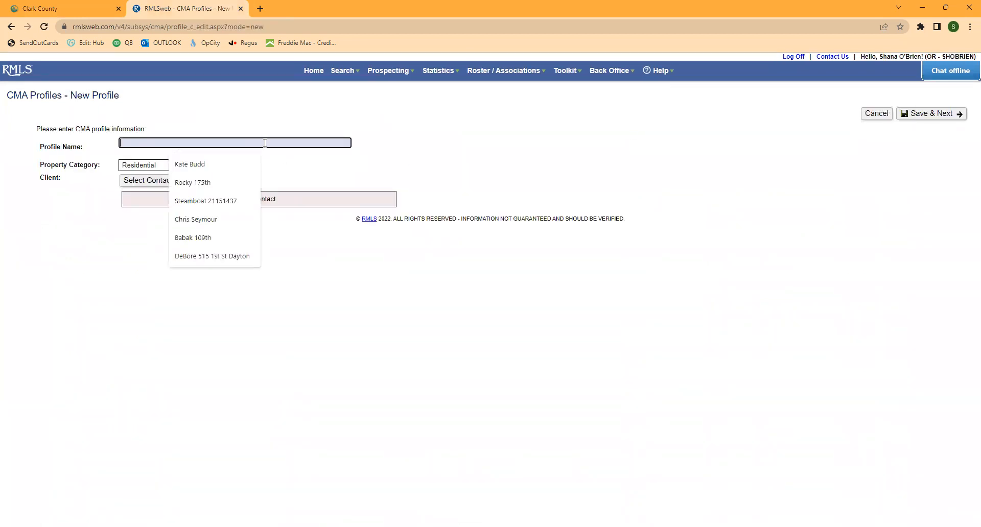
{"action": "type", "text": "OBrien"}
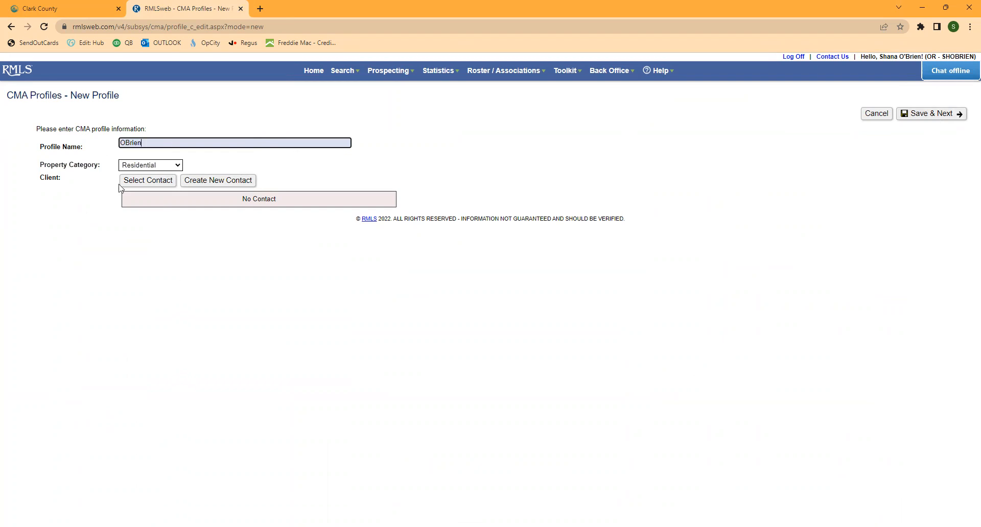
{"action": "left_click", "coordinate": [926, 115]}
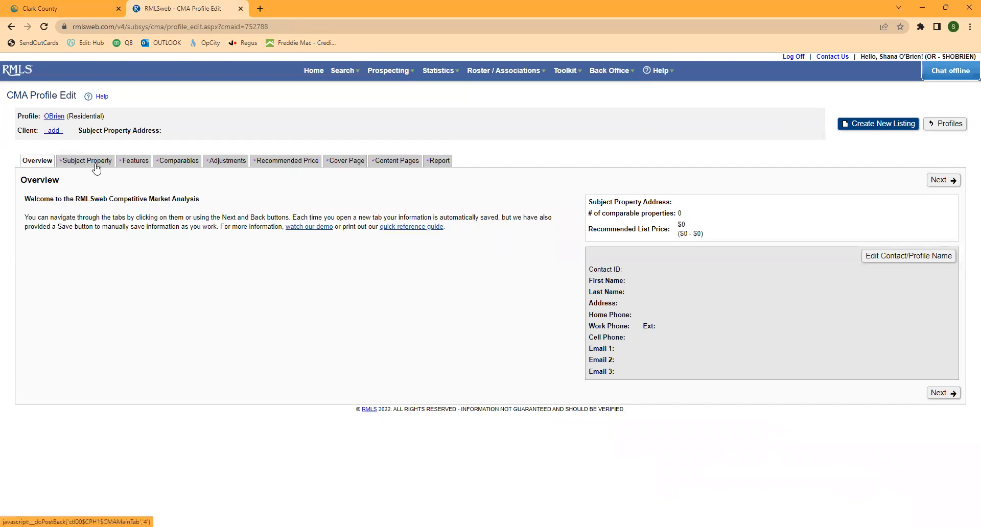
- Auto-fill the subject property by pasting the copied tax ID with Clark as the county
{"action": "left_click", "coordinate": [79, 162]}
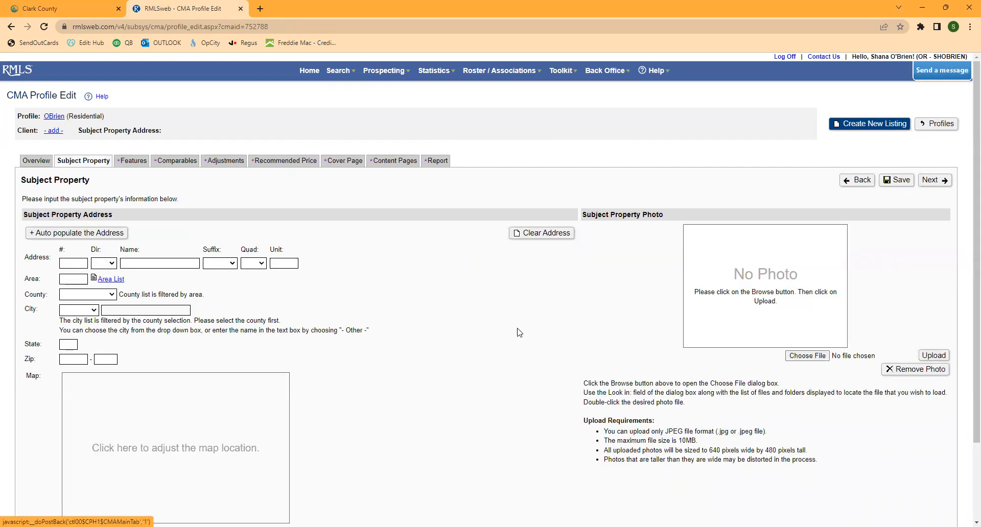
{"action": "scroll", "coordinate": [445, 339], "scroll_direction": "down", "scroll_amount": 2}
{"action": "scroll", "coordinate": [447, 341], "scroll_direction": "up", "scroll_amount": 1}
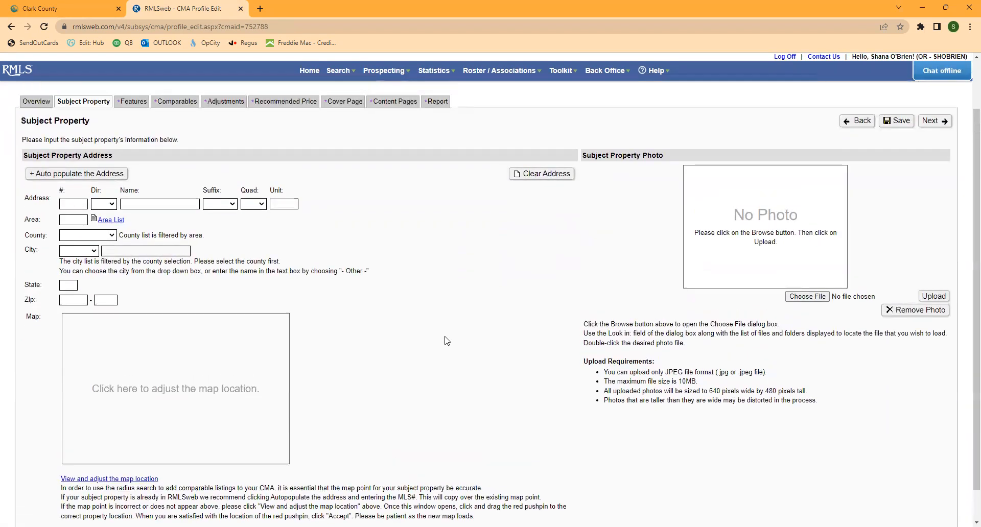
{"action": "left_click", "coordinate": [58, 174]}
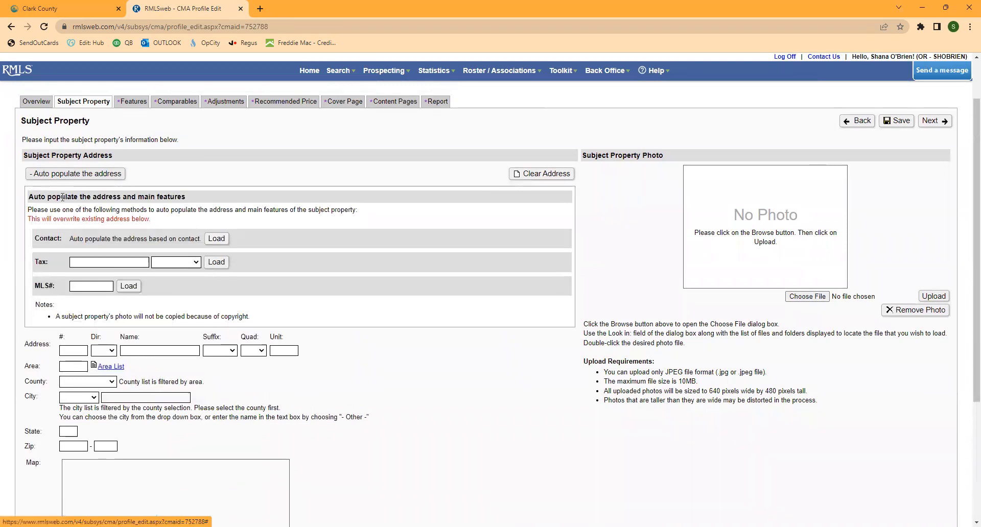
{"action": "left_click", "coordinate": [89, 286]}
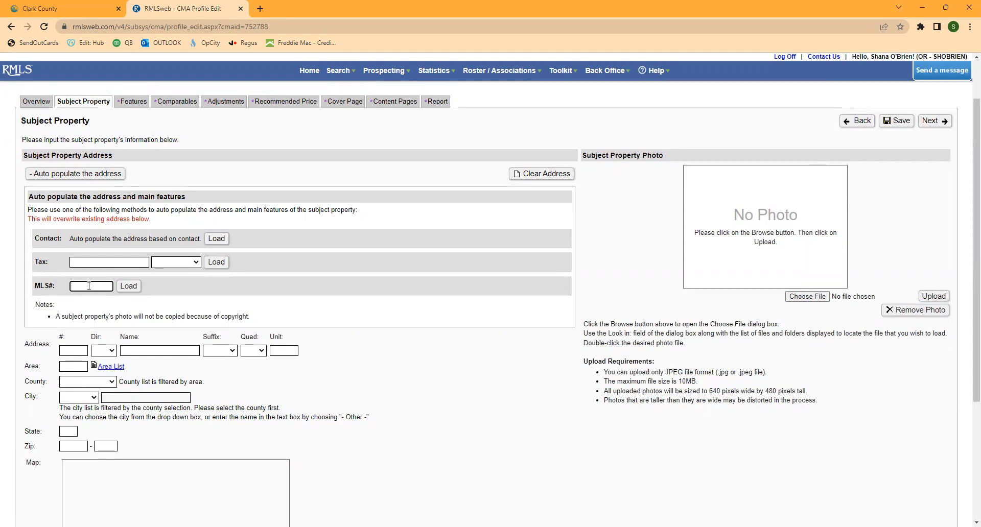
{"action": "left_click", "coordinate": [91, 263]}
{"action": "key", "text": "ctrl+v"}
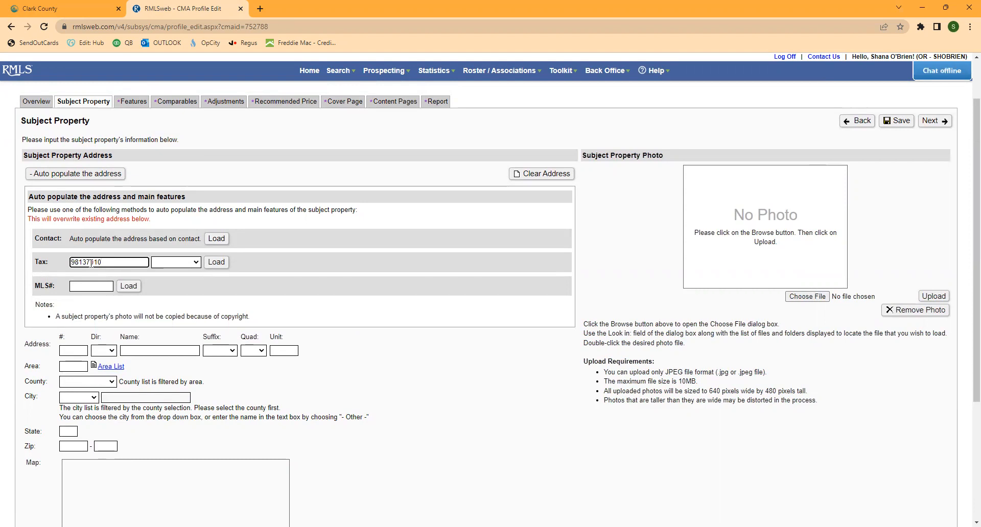
{"action": "left_click", "coordinate": [198, 262]}
{"action": "left_click", "coordinate": [173, 306]}
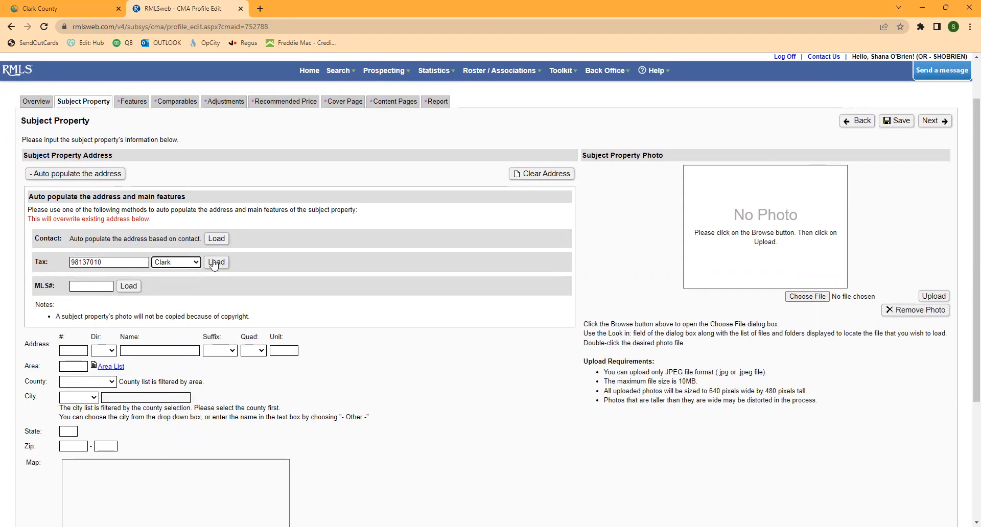
{"action": "left_click", "coordinate": [214, 262]}
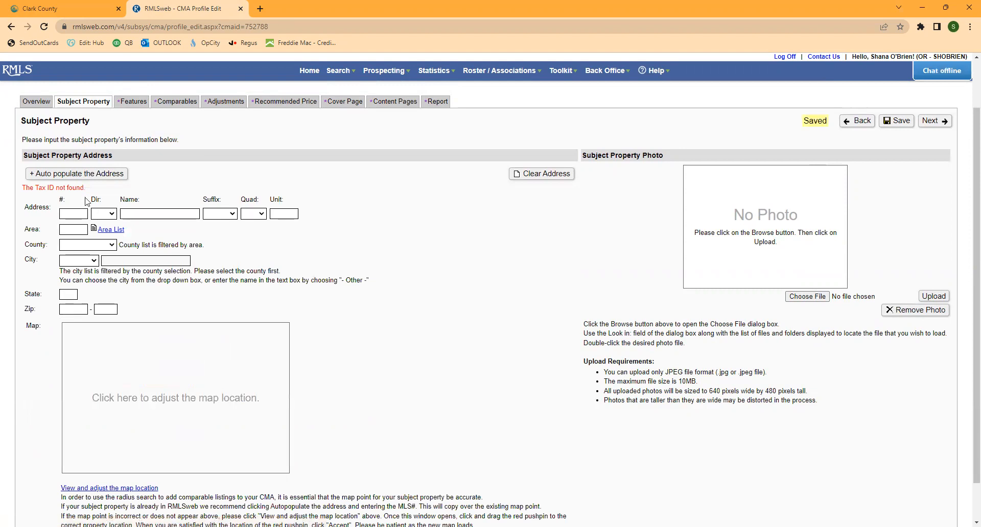
- Correct the tax ID by adding a 0, reload the property details, and adjust its map location
{"action": "left_click", "coordinate": [62, 172]}
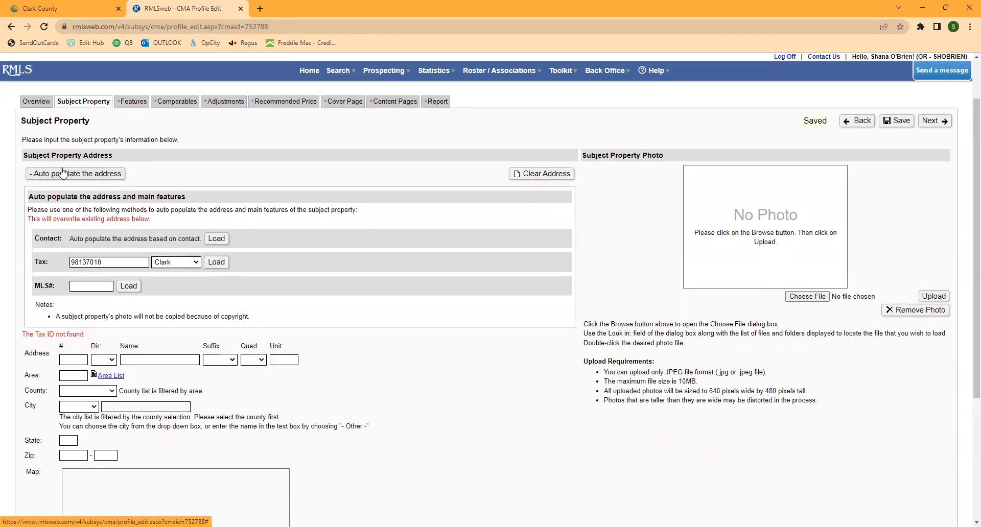
{"action": "left_click", "coordinate": [71, 261]}
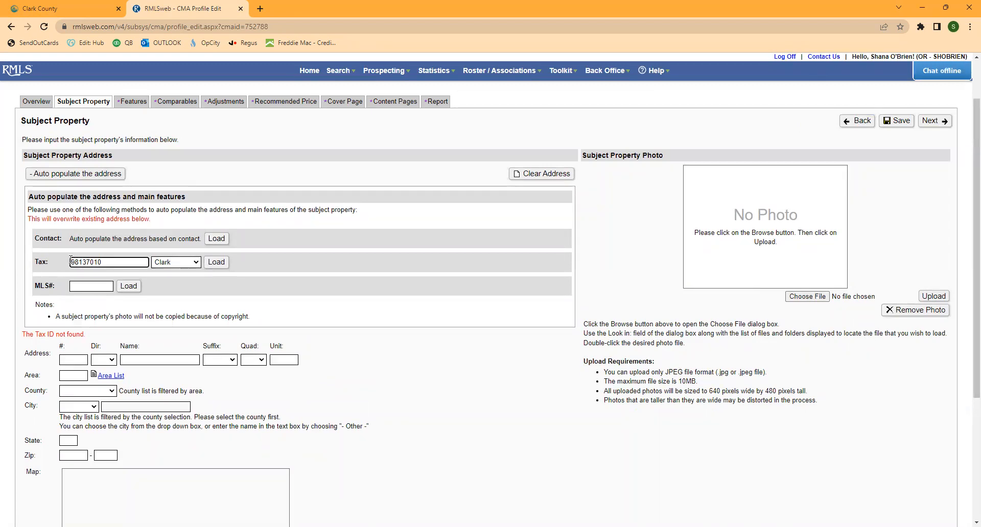
{"action": "type", "text": "0"}
{"action": "left_click", "coordinate": [220, 262]}
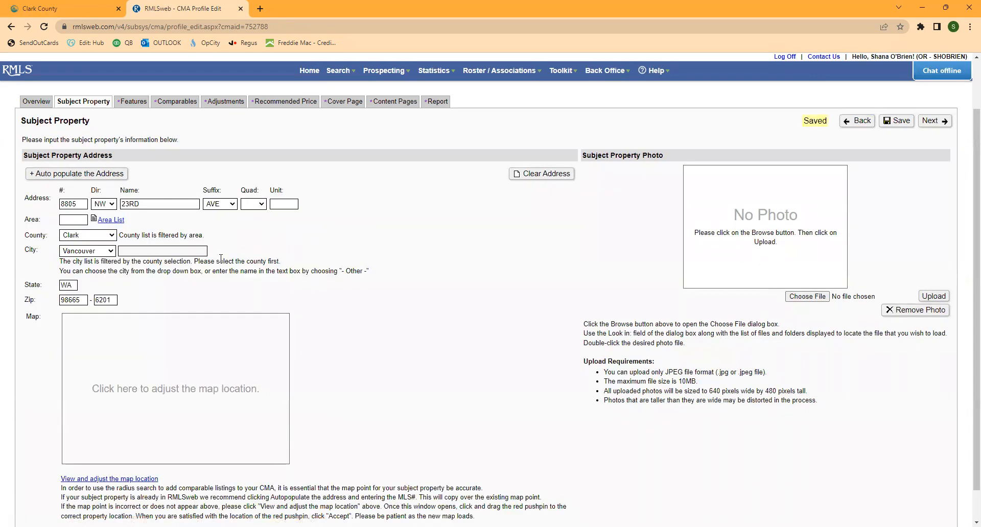
{"action": "left_click", "coordinate": [159, 389]}
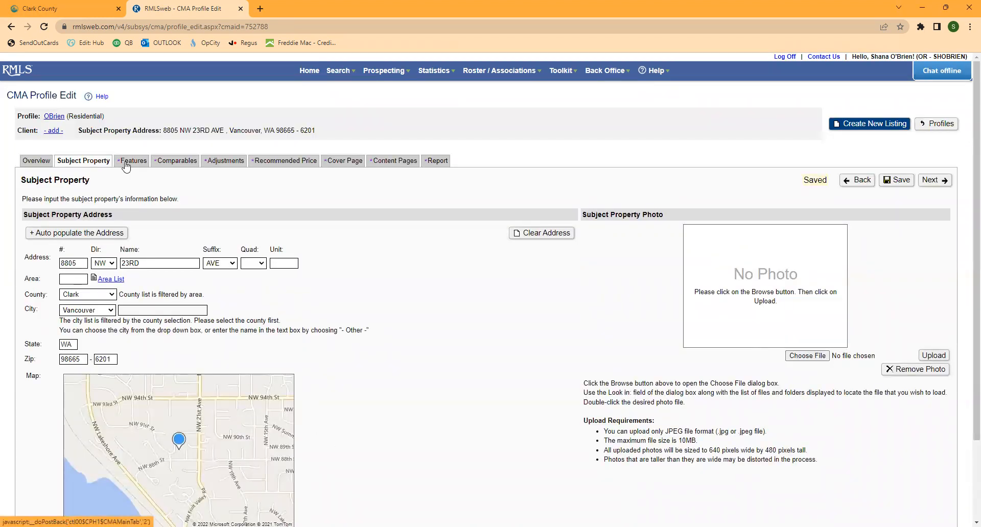
- Start a radius comparables search around the subject with a 0.25 mile radius
{"action": "left_click", "coordinate": [180, 163]}
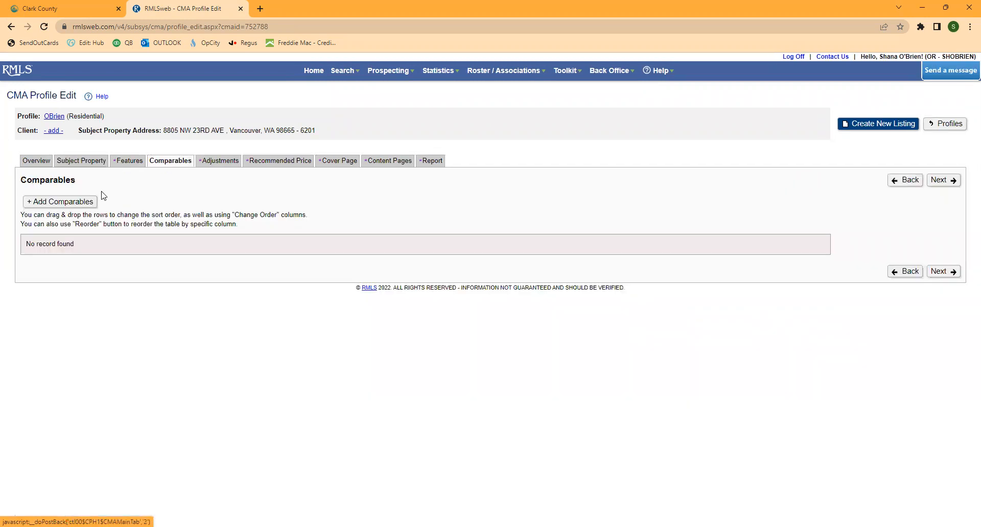
{"action": "left_click", "coordinate": [62, 202]}
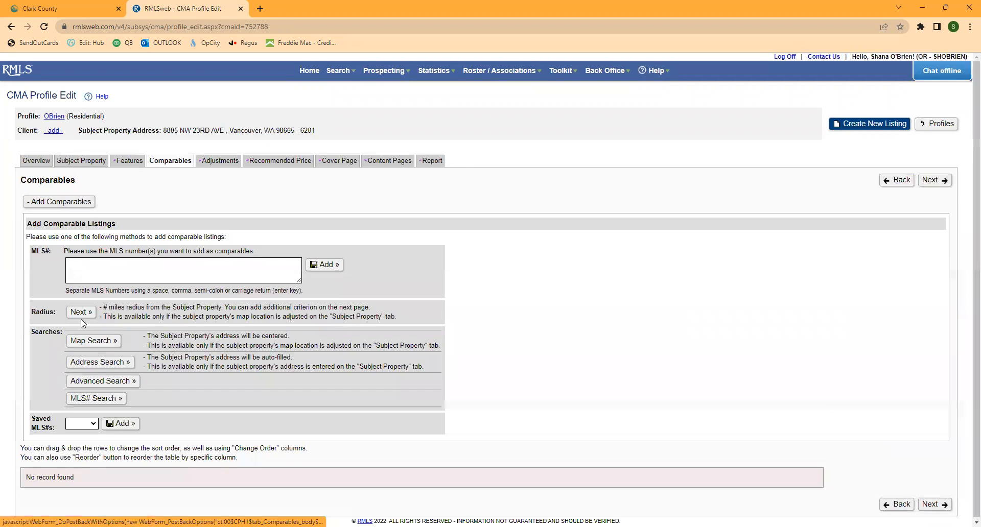
{"action": "left_click", "coordinate": [83, 312]}
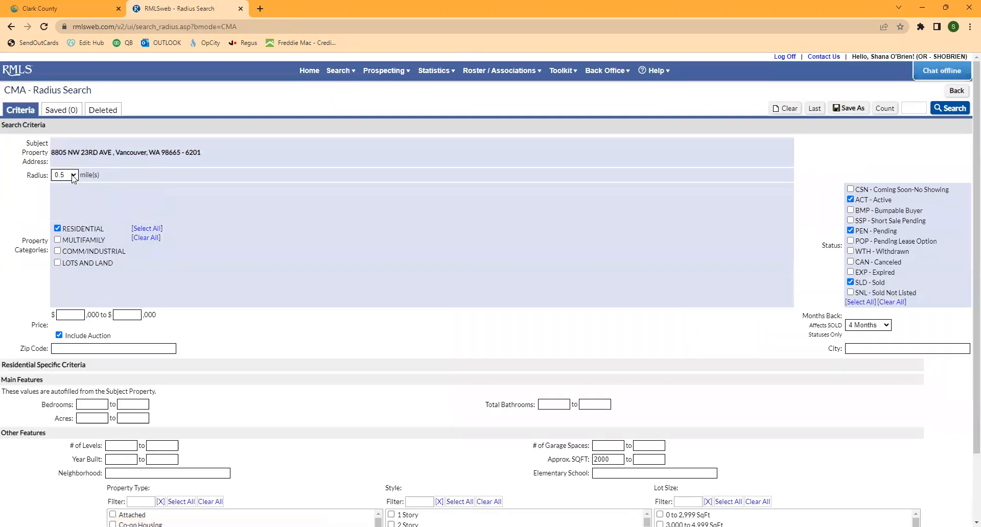
{"action": "left_click", "coordinate": [73, 177]}
{"action": "left_click", "coordinate": [65, 185]}
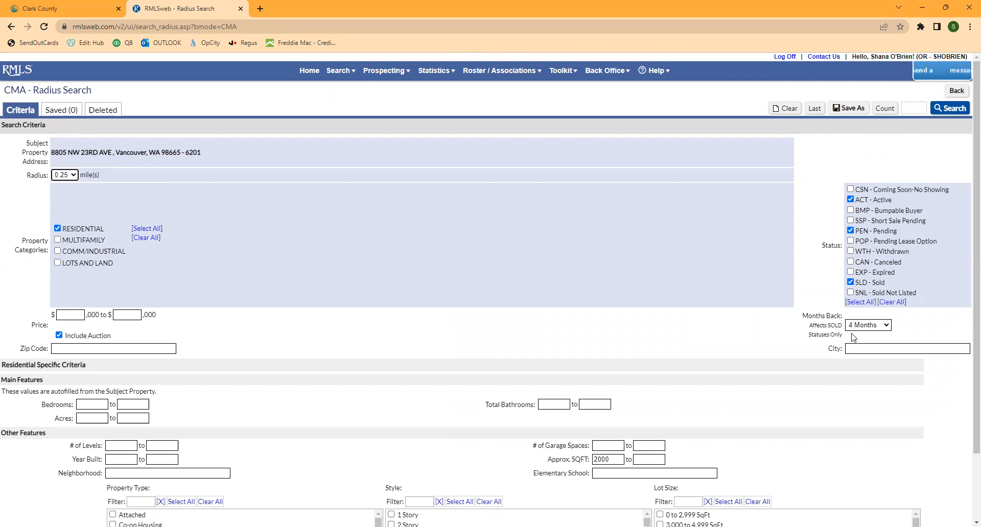
- Remove the 2000 sq ft minimum and widen the radius to 0.5 mile, giving 21 matches
{"action": "scroll", "coordinate": [789, 346], "scroll_direction": "down", "scroll_amount": 2}
{"action": "left_click", "coordinate": [92, 325]}
{"action": "key", "text": "Tab"}
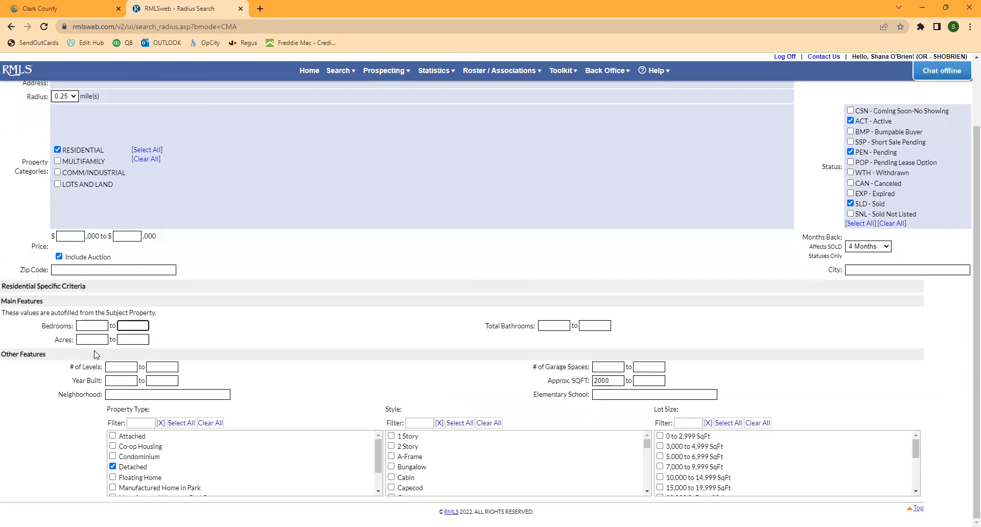
{"action": "key", "text": "Tab"}
{"action": "left_click", "coordinate": [615, 380]}
{"action": "left_click_drag", "start_coordinate": [616, 381], "coordinate": [529, 382]}
{"action": "key", "text": "BackSpace"}
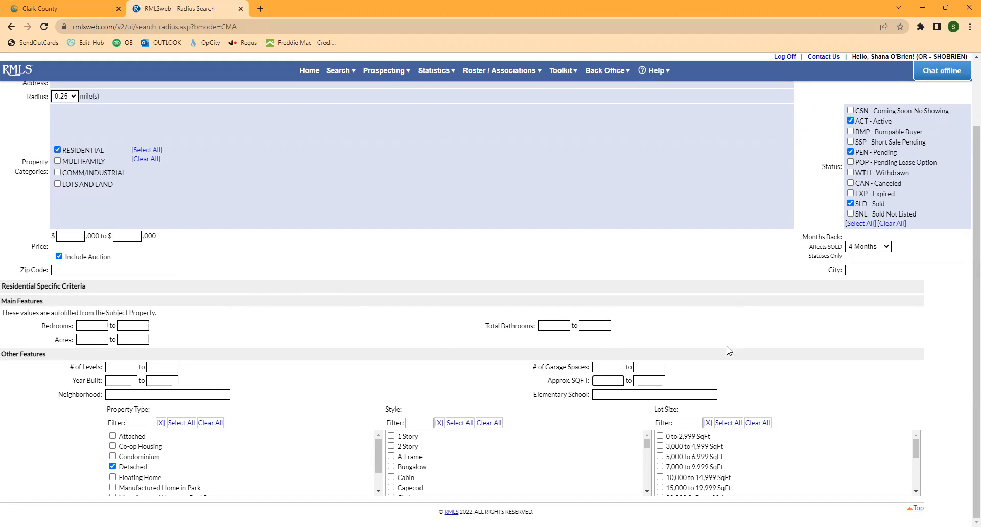
{"action": "scroll", "coordinate": [725, 362], "scroll_direction": "up", "scroll_amount": 2}
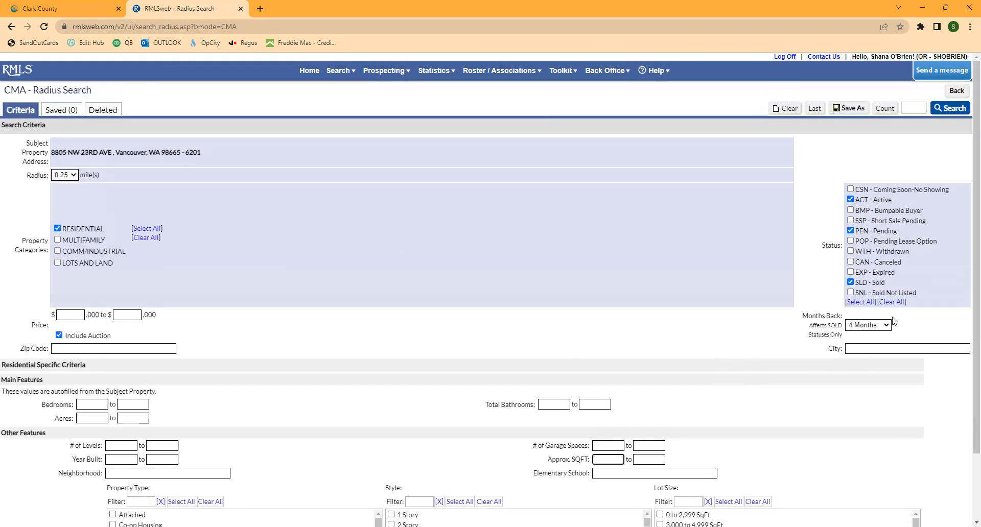
{"action": "left_click", "coordinate": [882, 108]}
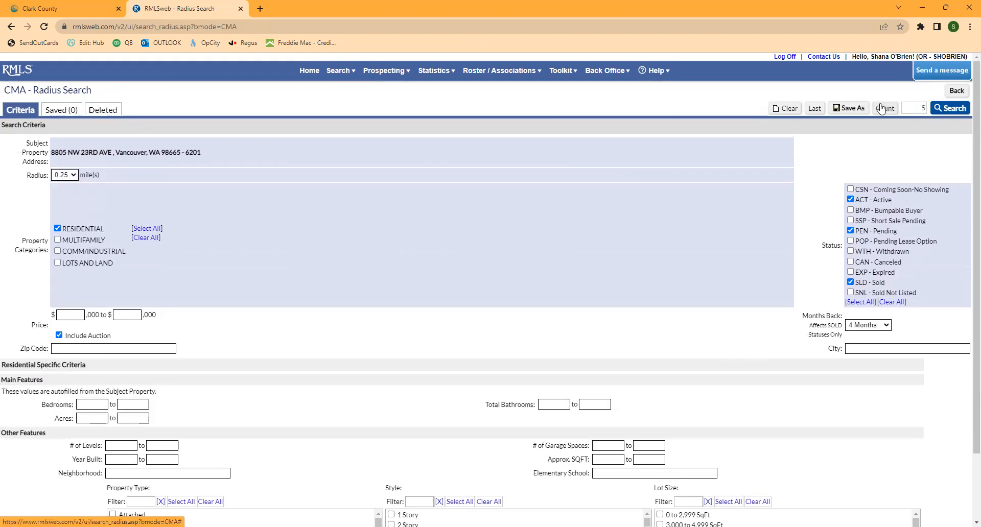
{"action": "left_click", "coordinate": [74, 175]}
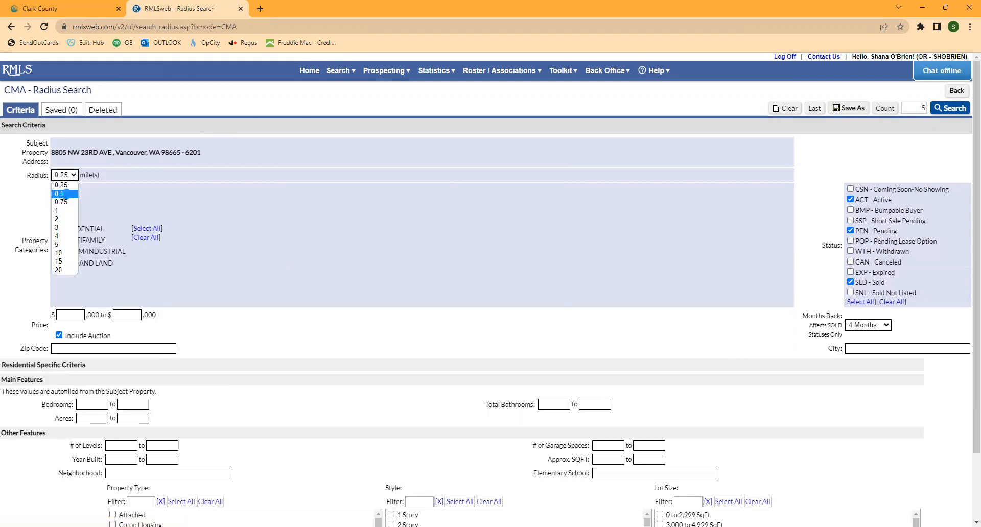
{"action": "left_click", "coordinate": [60, 194]}
{"action": "left_click", "coordinate": [886, 107]}
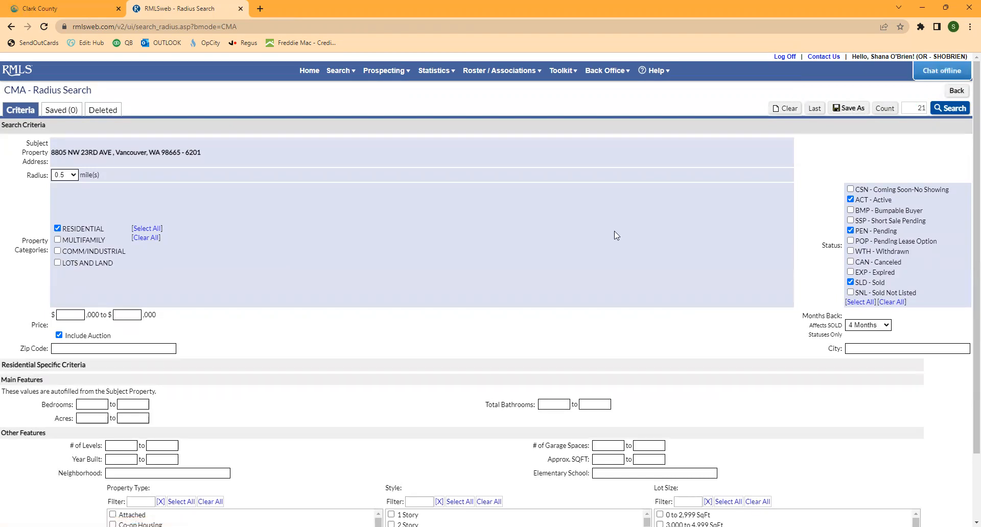
- Limit year built to 1900–1975, recount to 10 matches, and run the search
{"action": "scroll", "coordinate": [653, 221], "scroll_direction": "down", "scroll_amount": 2}
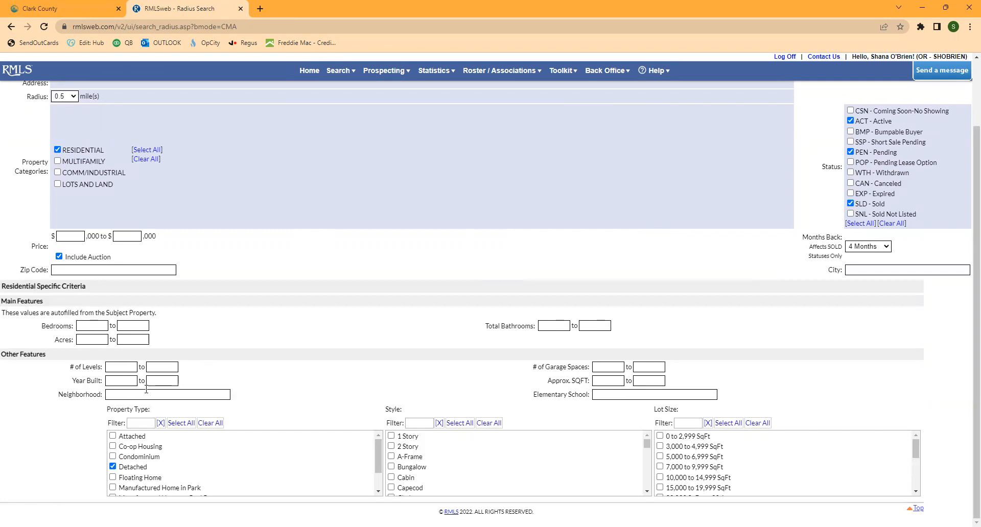
{"action": "left_click", "coordinate": [120, 379]}
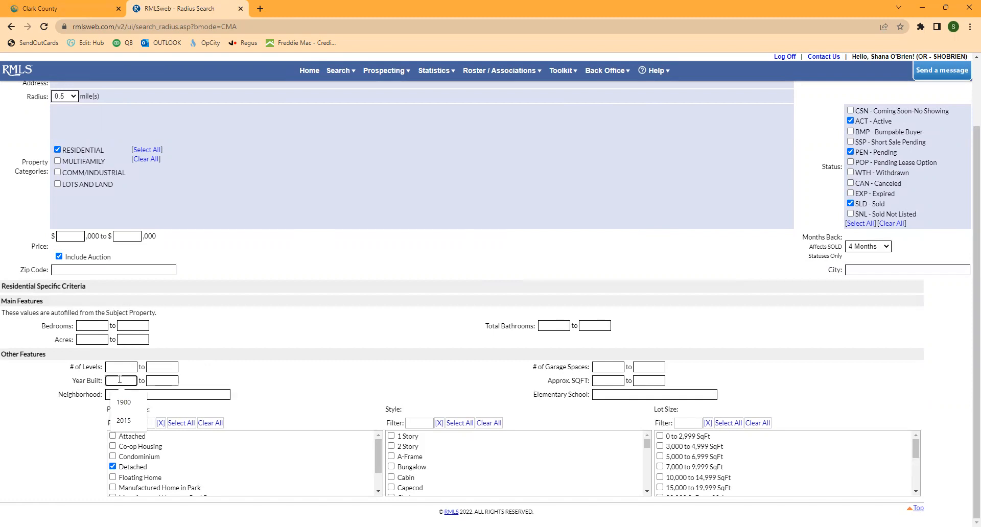
{"action": "key", "text": "Down"}
{"action": "key", "text": "Return"}
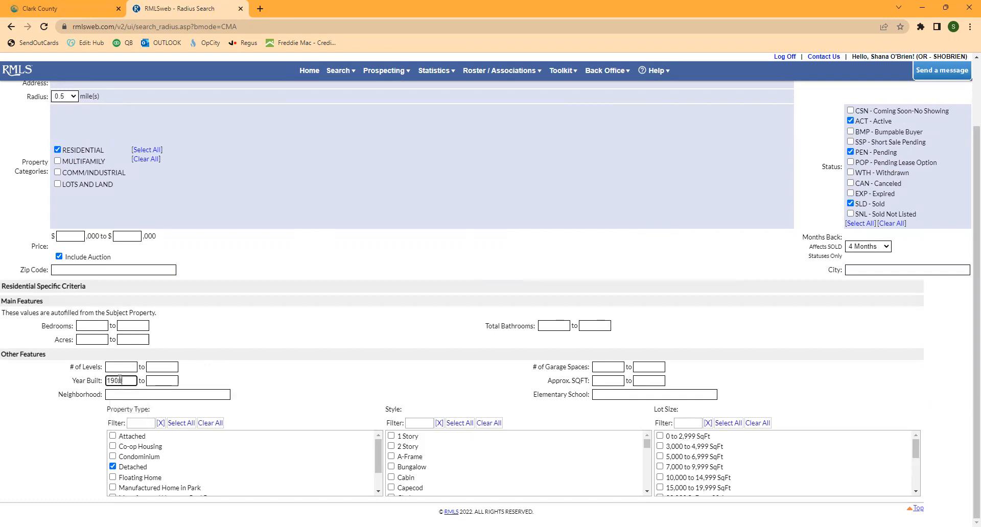
{"action": "key", "text": "Tab"}
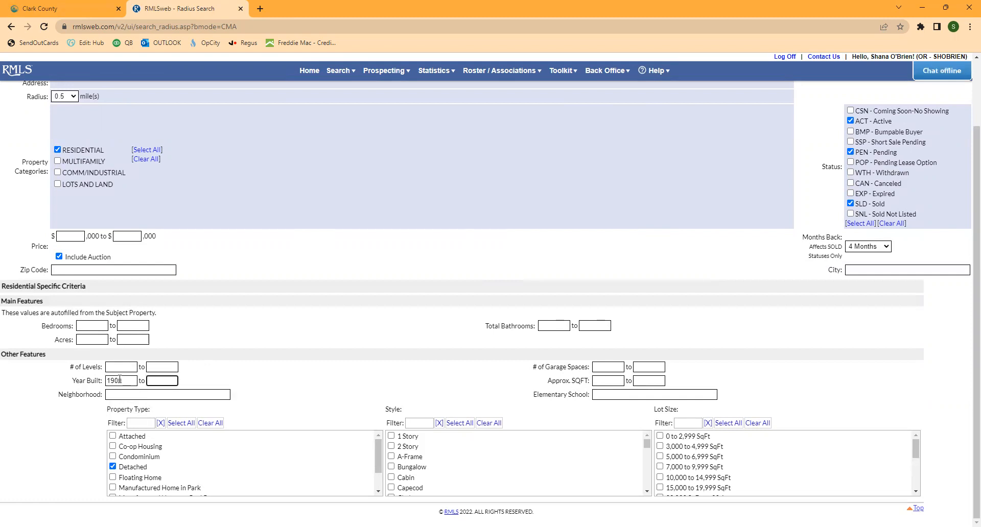
{"action": "type", "text": "19"}
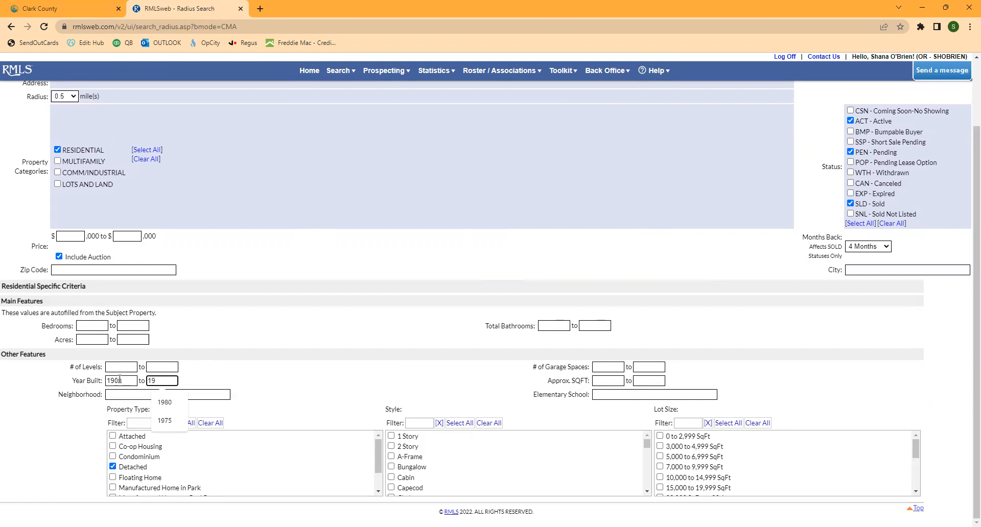
{"action": "type", "text": "75"}
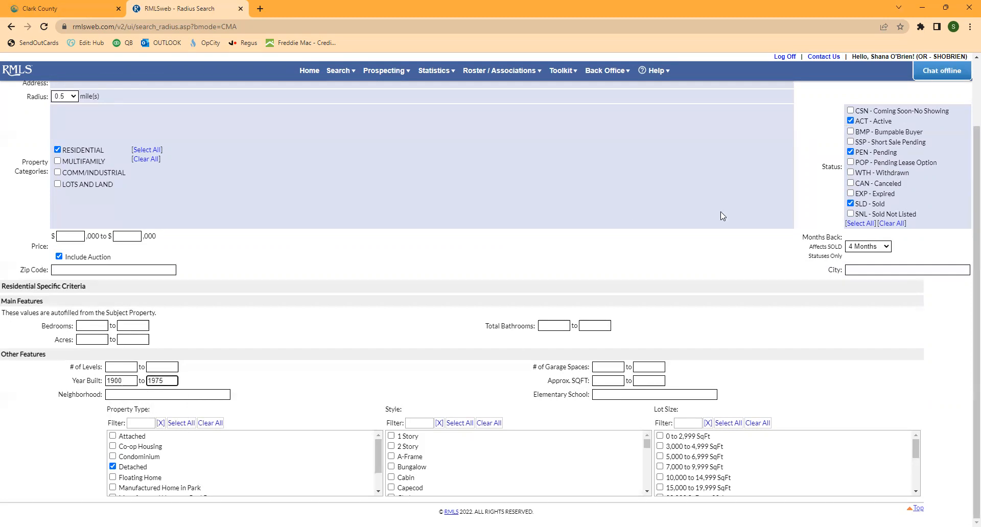
{"action": "scroll", "coordinate": [726, 212], "scroll_direction": "up", "scroll_amount": 3}
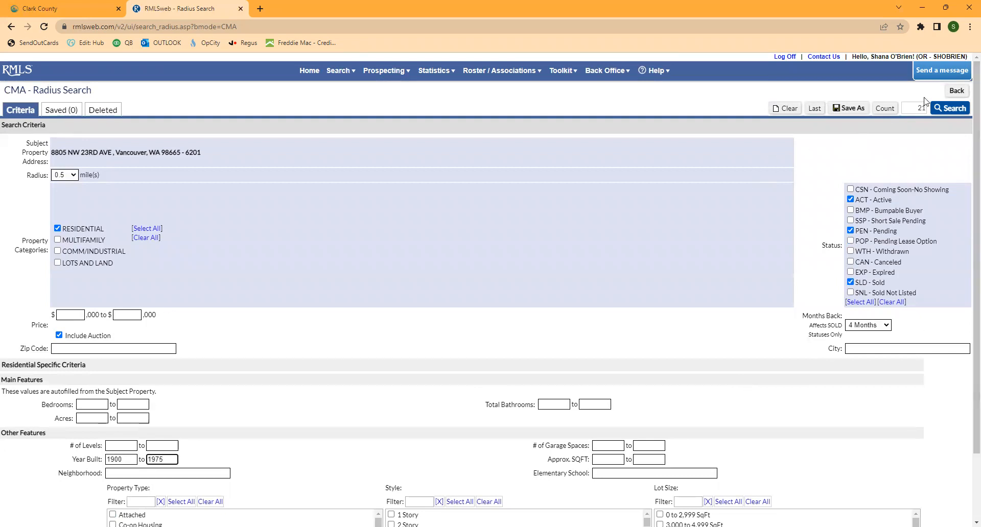
{"action": "left_click", "coordinate": [888, 108]}
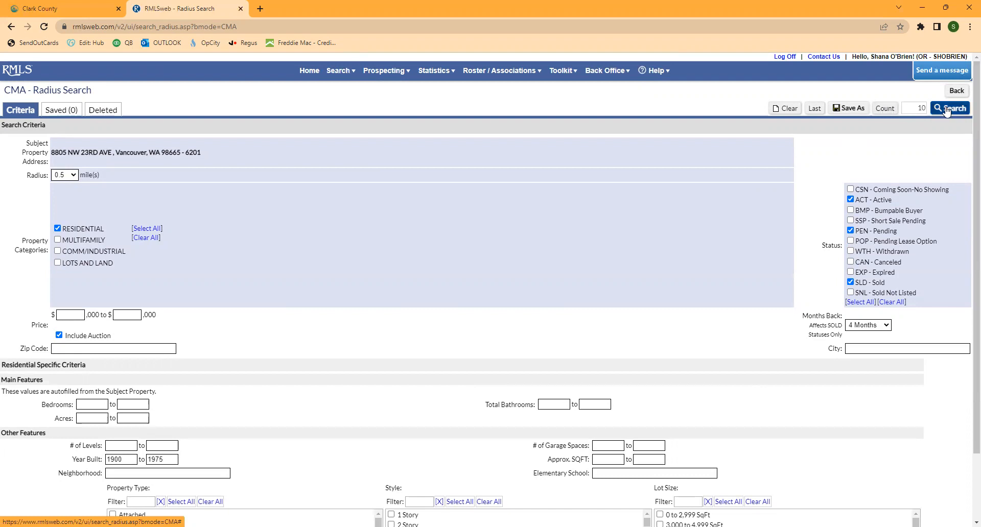
{"action": "left_click", "coordinate": [947, 110]}
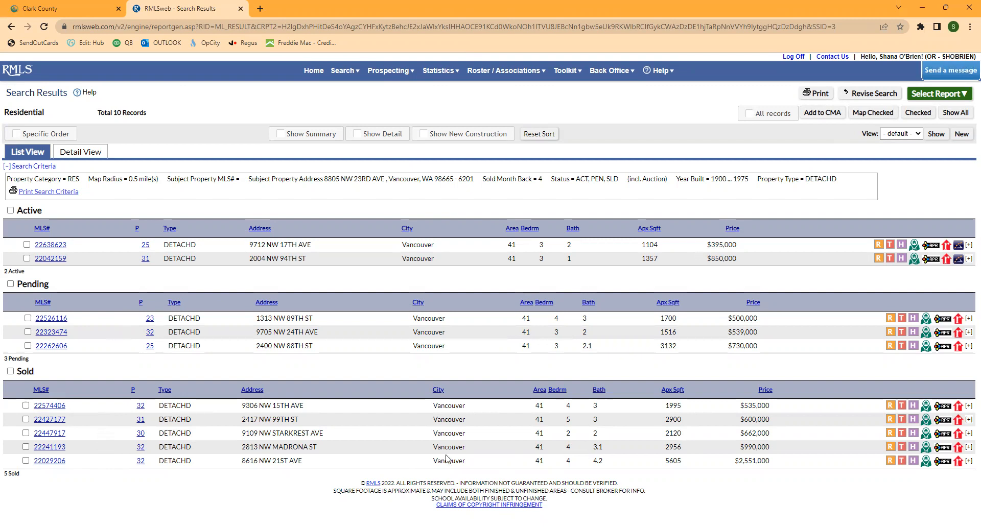
- Check all five sold listings and generate the Agent Abbreviated report for them
{"action": "left_click", "coordinate": [11, 371]}
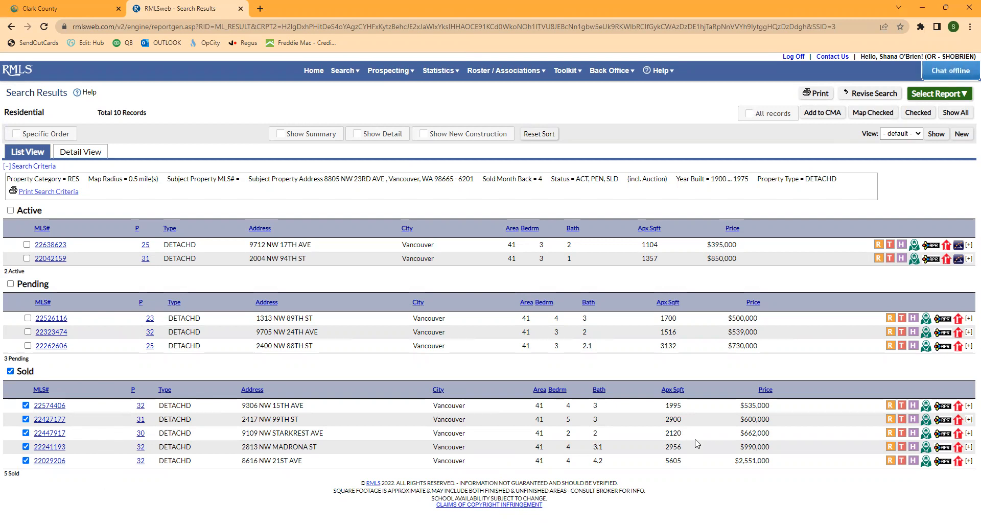
{"action": "left_click", "coordinate": [938, 95]}
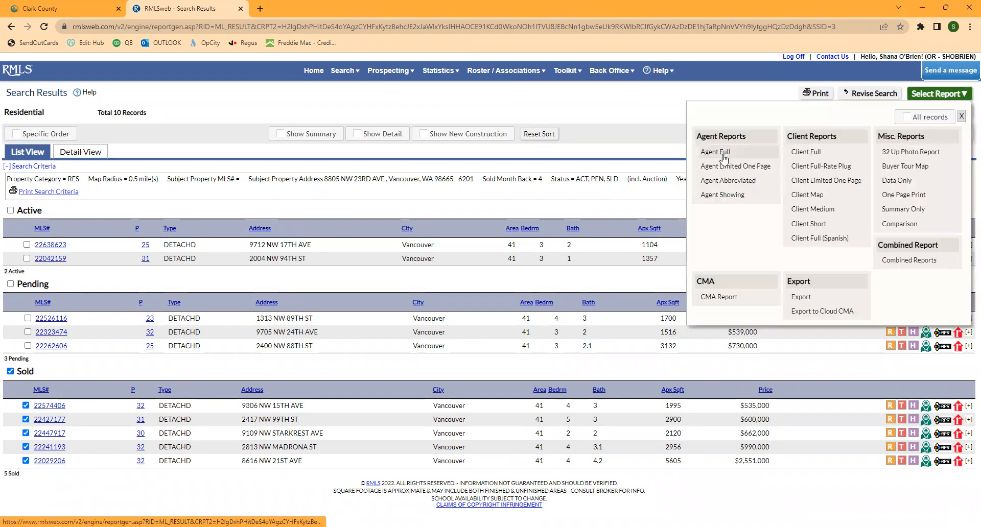
{"action": "left_click", "coordinate": [718, 180]}
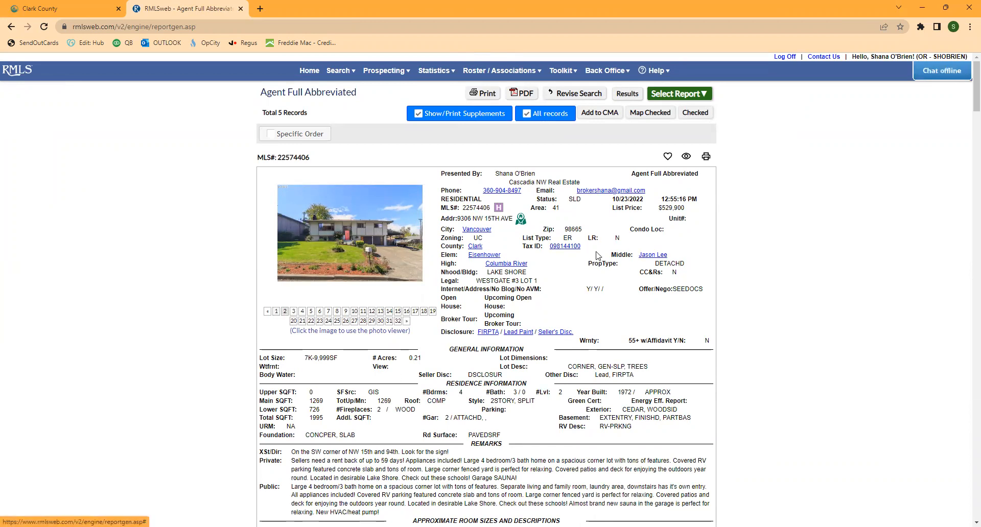
{"action": "scroll", "coordinate": [595, 255], "scroll_direction": "down", "scroll_amount": 6}
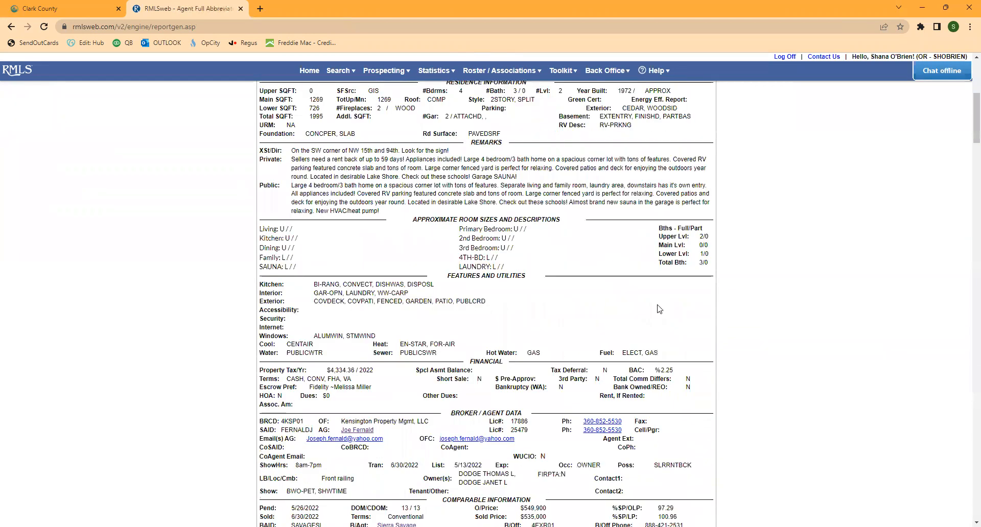
{"action": "scroll", "coordinate": [659, 309], "scroll_direction": "down", "scroll_amount": 4}
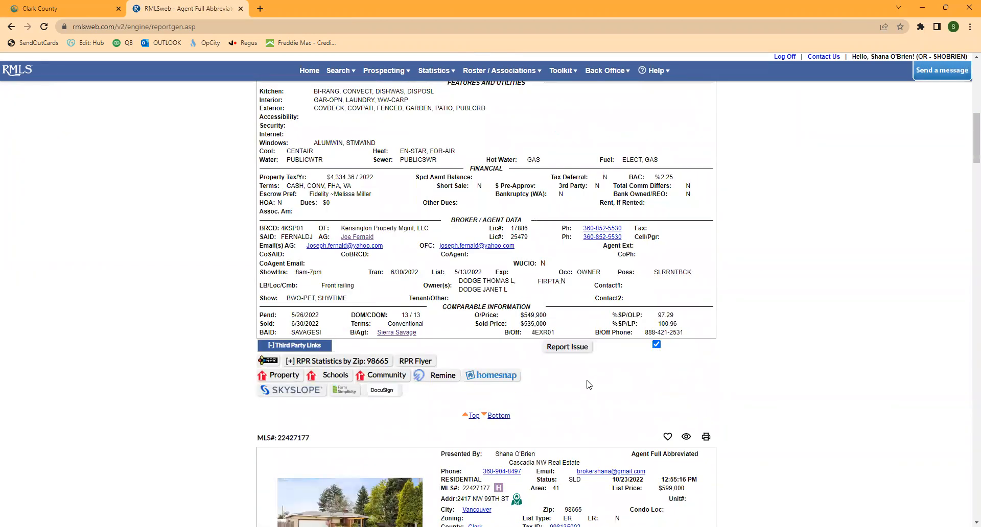
{"action": "scroll", "coordinate": [589, 384], "scroll_direction": "down", "scroll_amount": 4}
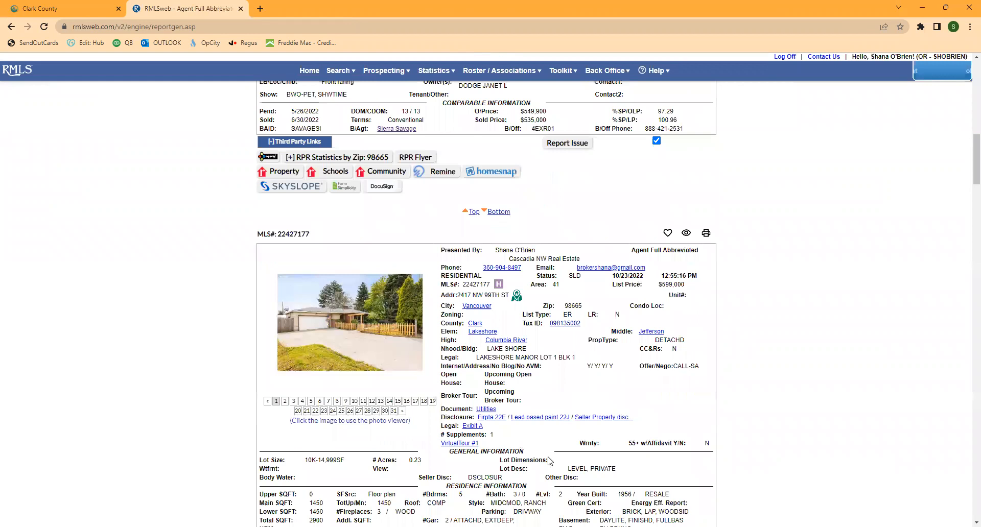
{"action": "scroll", "coordinate": [544, 460], "scroll_direction": "down", "scroll_amount": 1}
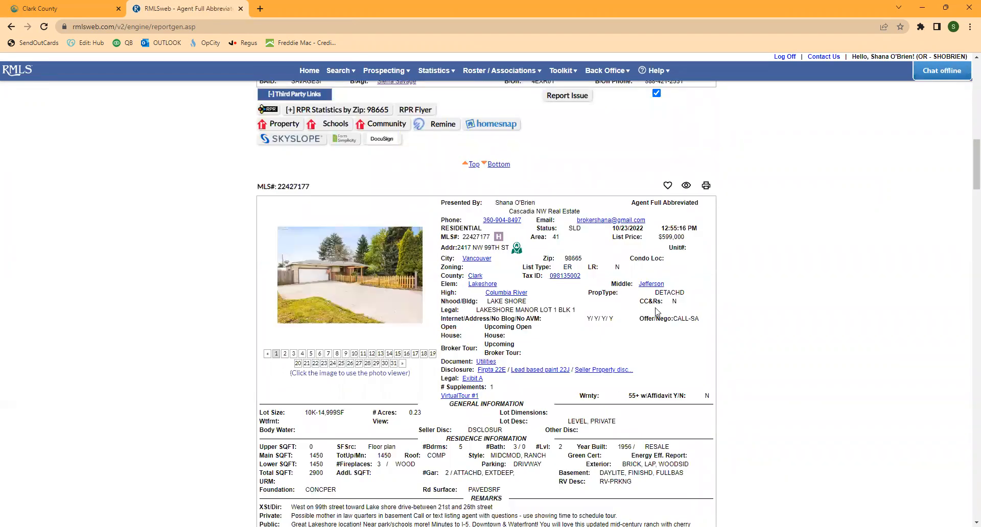
{"action": "scroll", "coordinate": [659, 312], "scroll_direction": "down", "scroll_amount": 2}
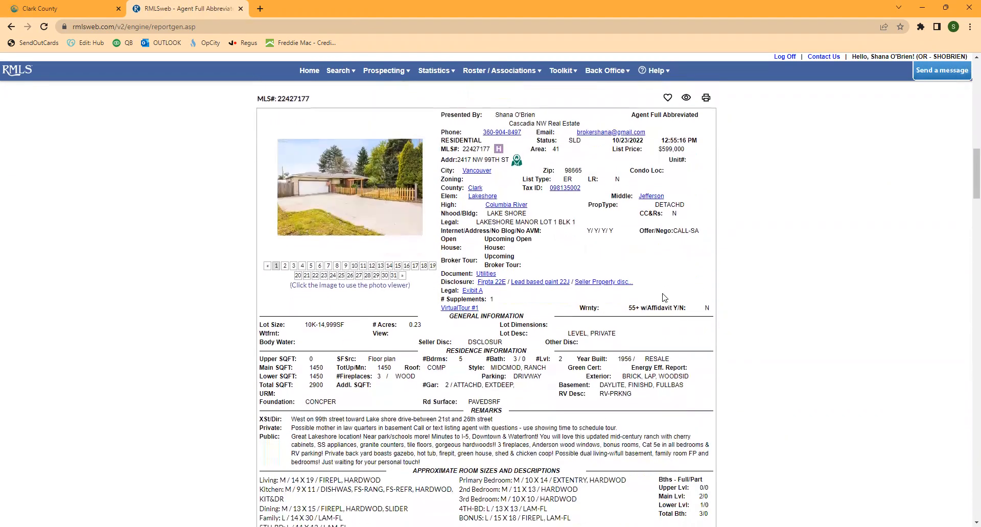
{"action": "scroll", "coordinate": [664, 298], "scroll_direction": "down", "scroll_amount": 1}
{"action": "scroll", "coordinate": [663, 296], "scroll_direction": "down", "scroll_amount": 5}
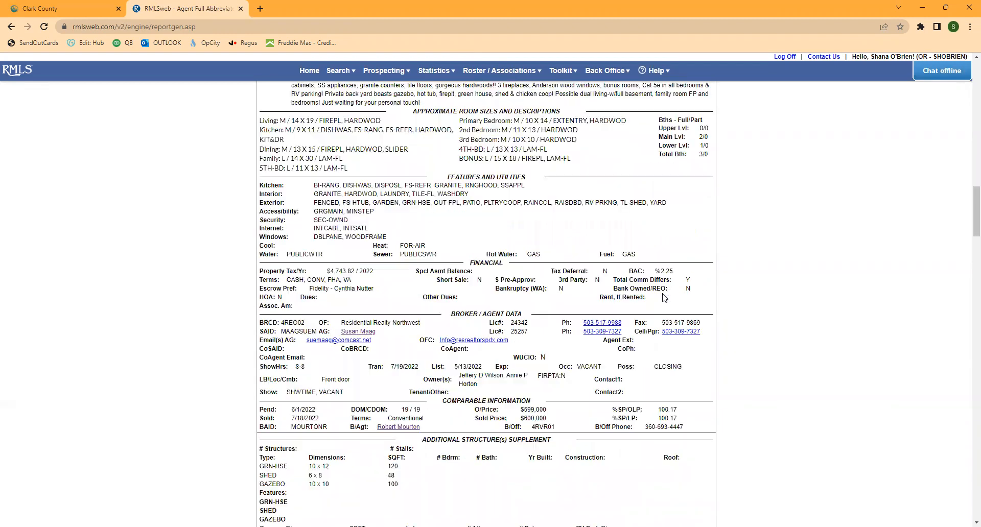
{"action": "scroll", "coordinate": [669, 437], "scroll_direction": "down", "scroll_amount": 3}
{"action": "scroll", "coordinate": [705, 267], "scroll_direction": "down", "scroll_amount": 5}
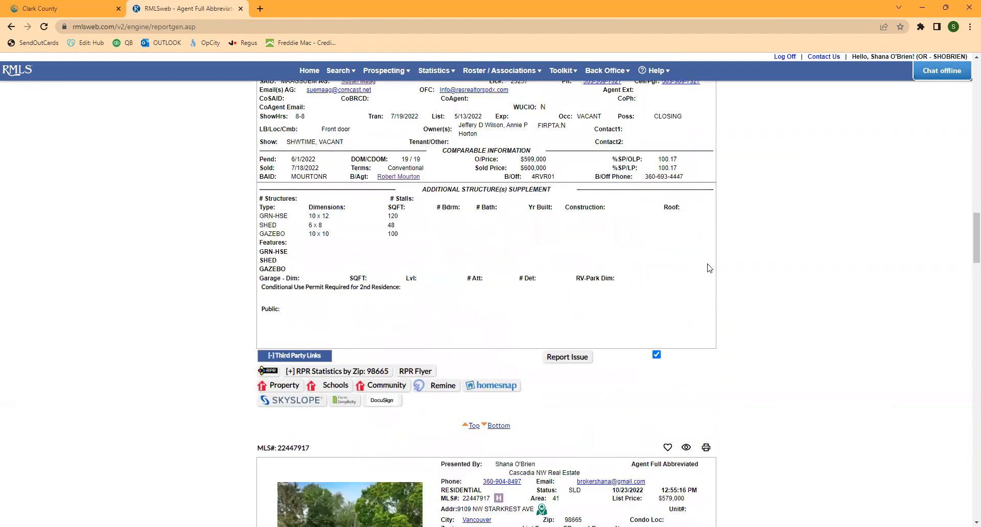
{"action": "scroll", "coordinate": [708, 268], "scroll_direction": "down", "scroll_amount": 1}
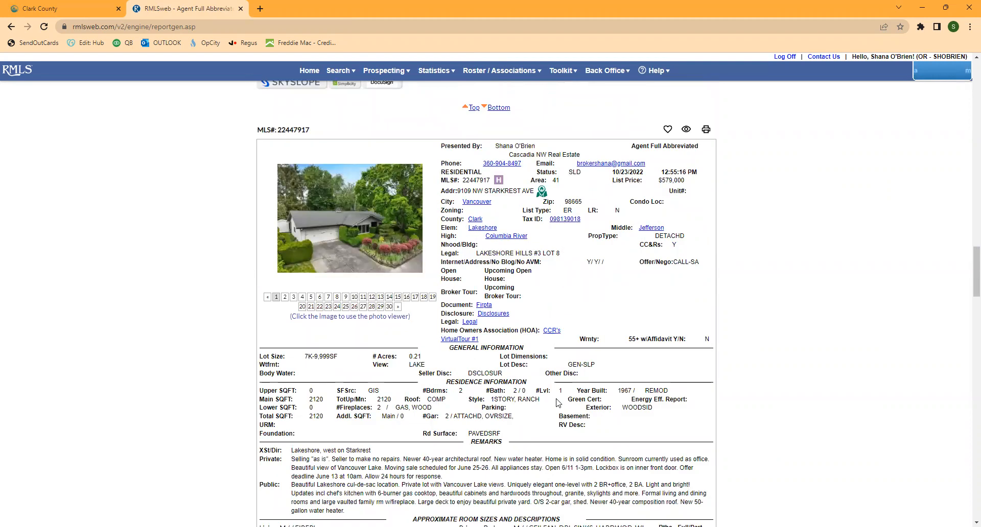
{"action": "scroll", "coordinate": [696, 331], "scroll_direction": "down", "scroll_amount": 4}
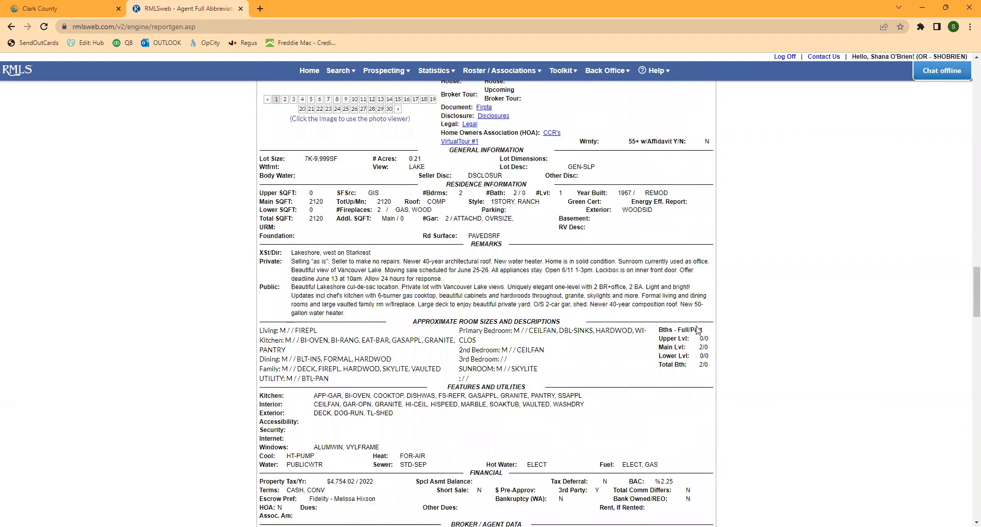
{"action": "scroll", "coordinate": [697, 330], "scroll_direction": "down", "scroll_amount": 5}
{"action": "scroll", "coordinate": [672, 207], "scroll_direction": "down", "scroll_amount": 1}
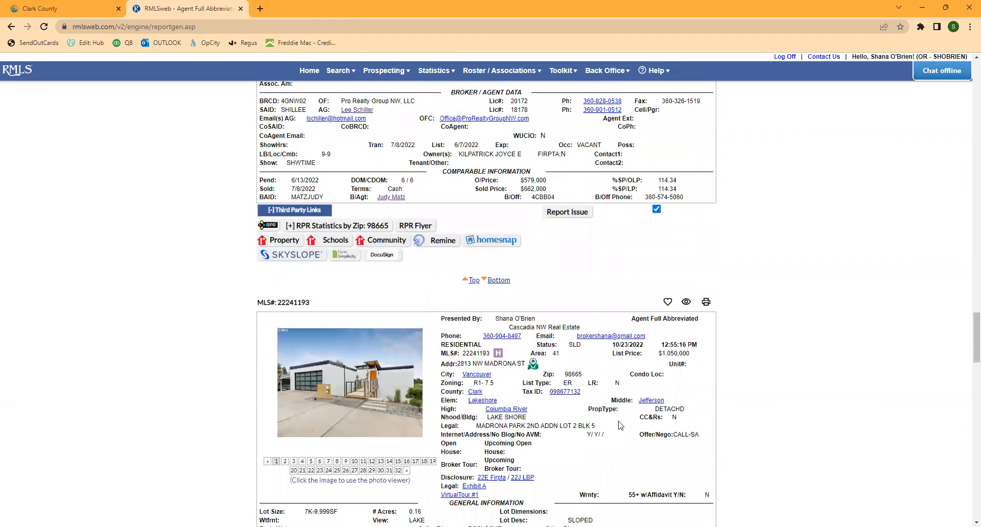
{"action": "scroll", "coordinate": [620, 425], "scroll_direction": "down", "scroll_amount": 2}
{"action": "scroll", "coordinate": [620, 425], "scroll_direction": "down", "scroll_amount": 1}
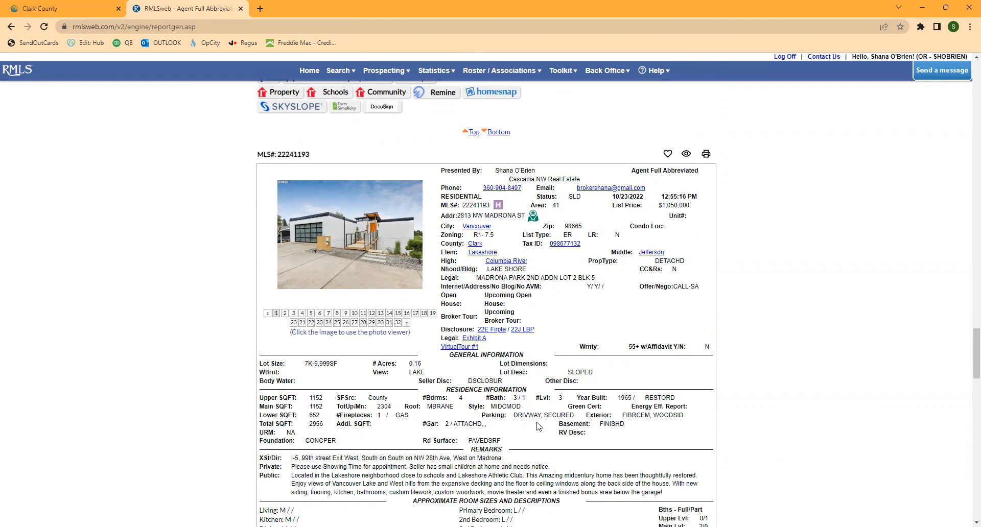
- Review the sold listings in the report, noting the 1.96 acre lot and 5605 total square feet
{"action": "scroll", "coordinate": [539, 427], "scroll_direction": "down", "scroll_amount": 2}
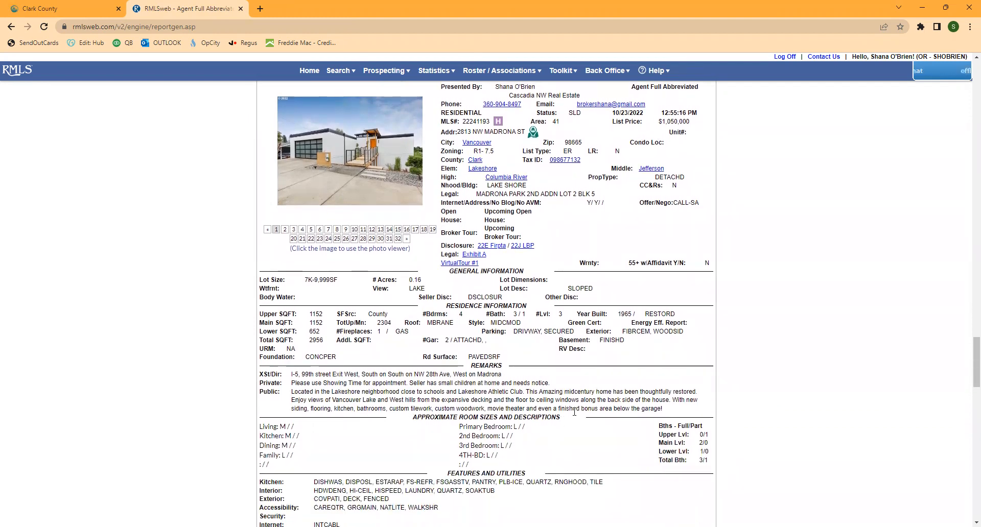
{"action": "scroll", "coordinate": [633, 418], "scroll_direction": "up", "scroll_amount": 2}
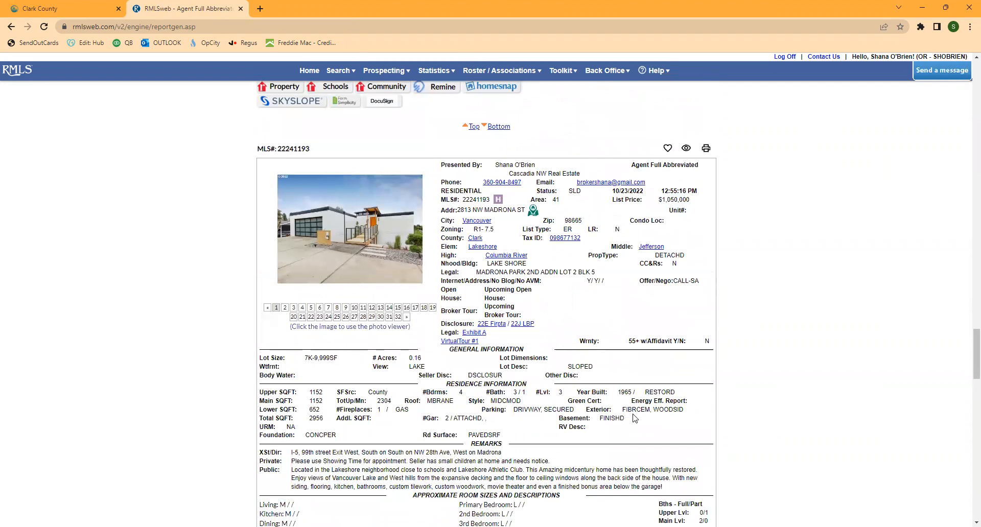
{"action": "scroll", "coordinate": [595, 435], "scroll_direction": "down", "scroll_amount": 4}
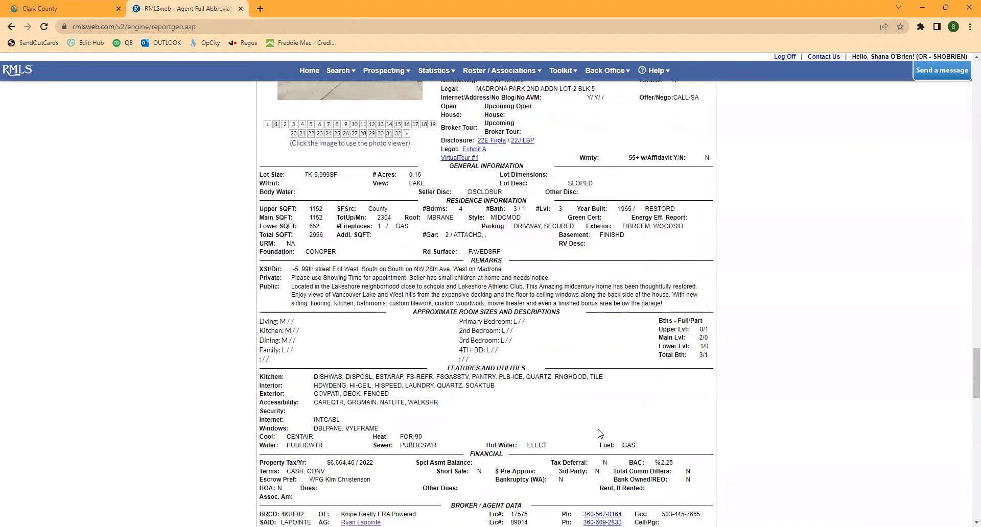
{"action": "scroll", "coordinate": [600, 434], "scroll_direction": "down", "scroll_amount": 1}
{"action": "scroll", "coordinate": [600, 433], "scroll_direction": "down", "scroll_amount": 12}
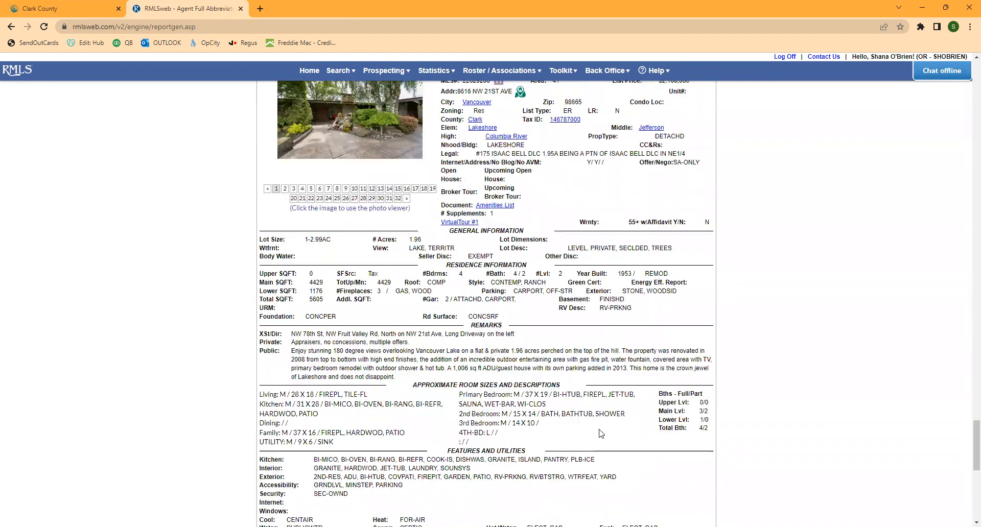
{"action": "scroll", "coordinate": [600, 433], "scroll_direction": "up", "scroll_amount": 2}
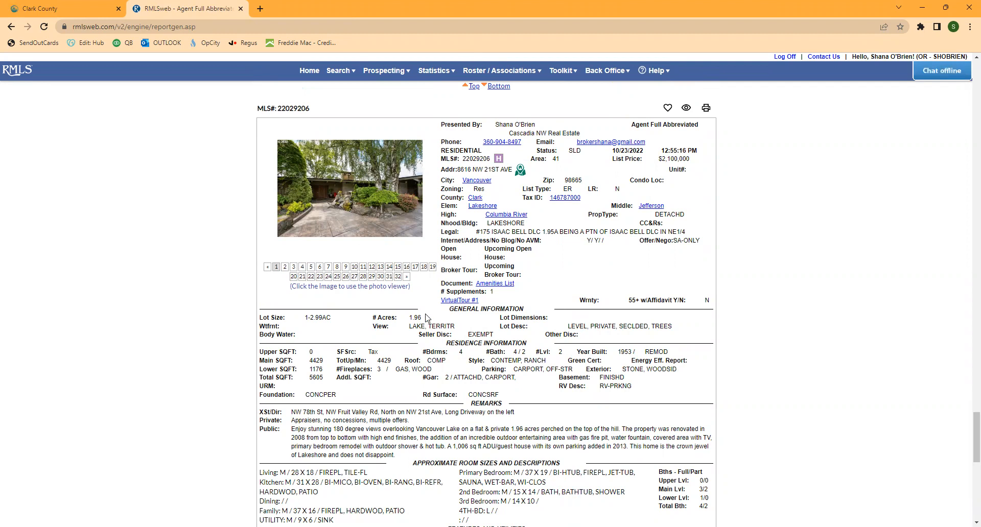
{"action": "left_click_drag", "start_coordinate": [424, 318], "coordinate": [401, 320]}
{"action": "left_click_drag", "start_coordinate": [330, 383], "coordinate": [293, 376]}
{"action": "scroll", "coordinate": [602, 411], "scroll_direction": "down", "scroll_amount": 2}
{"action": "scroll", "coordinate": [603, 409], "scroll_direction": "down", "scroll_amount": 10}
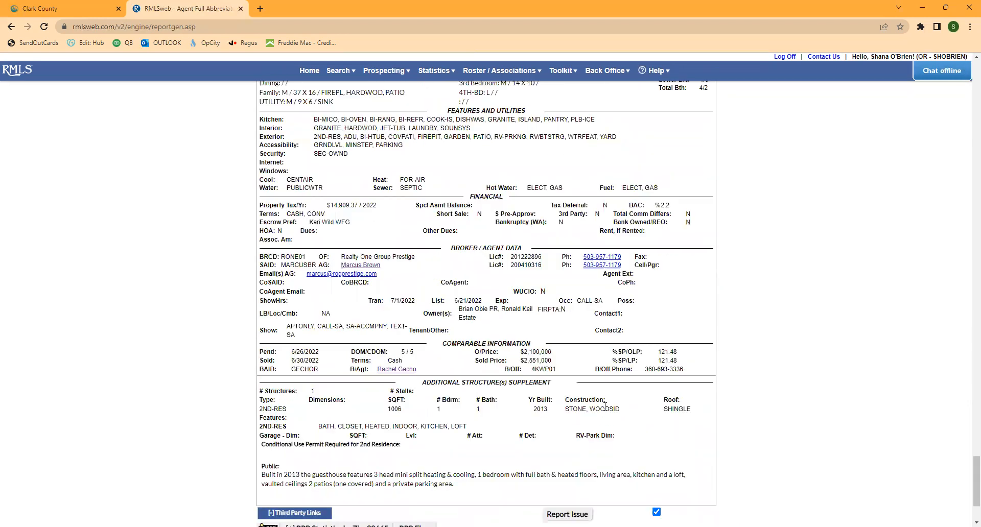
{"action": "scroll", "coordinate": [663, 406], "scroll_direction": "down", "scroll_amount": 2}
{"action": "left_click", "coordinate": [657, 398]}
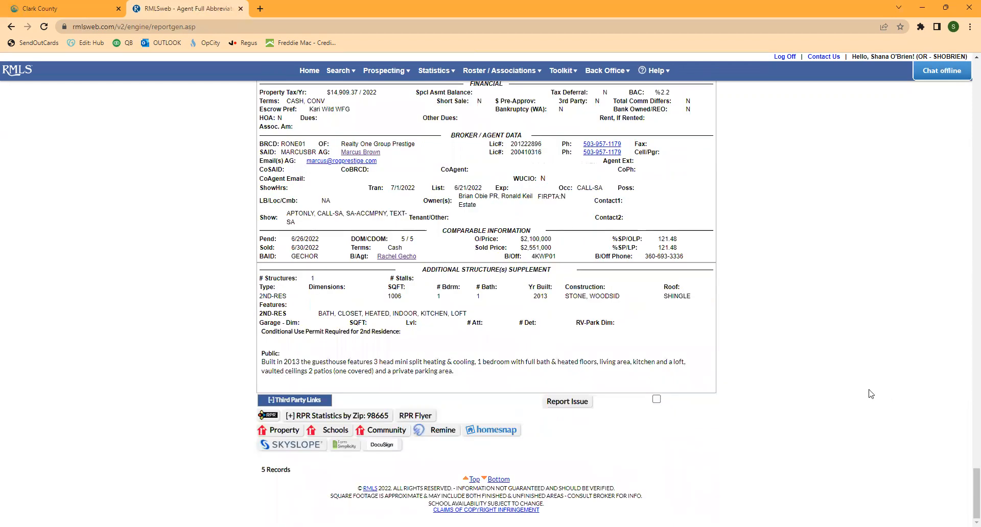
{"action": "scroll", "coordinate": [838, 401], "scroll_direction": "up", "scroll_amount": 15}
{"action": "scroll", "coordinate": [842, 401], "scroll_direction": "down", "scroll_amount": 5}
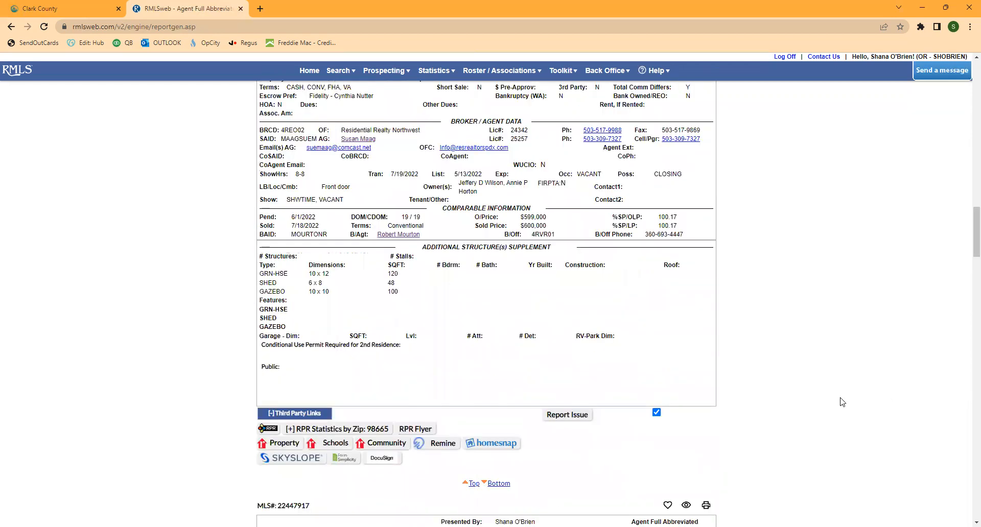
{"action": "key", "text": "Home"}
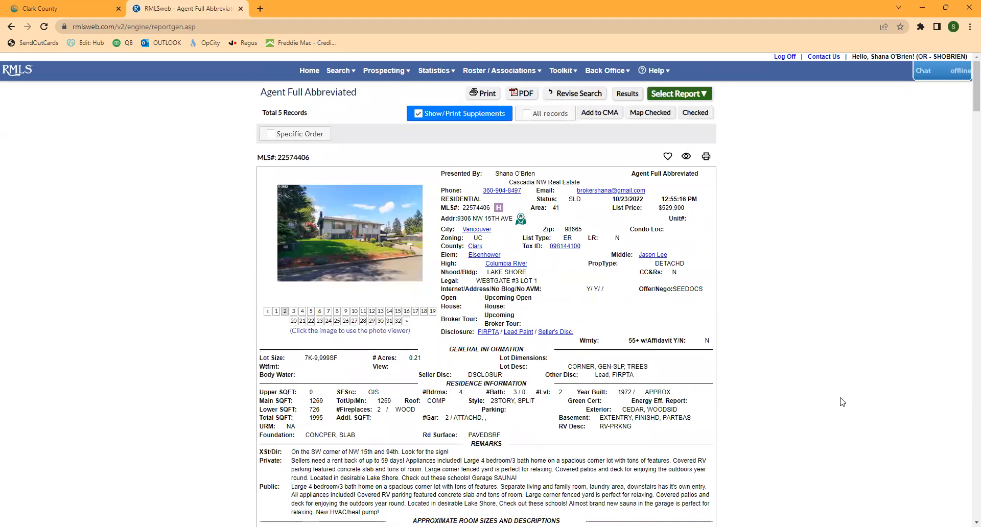
{"action": "left_click", "coordinate": [599, 114]}
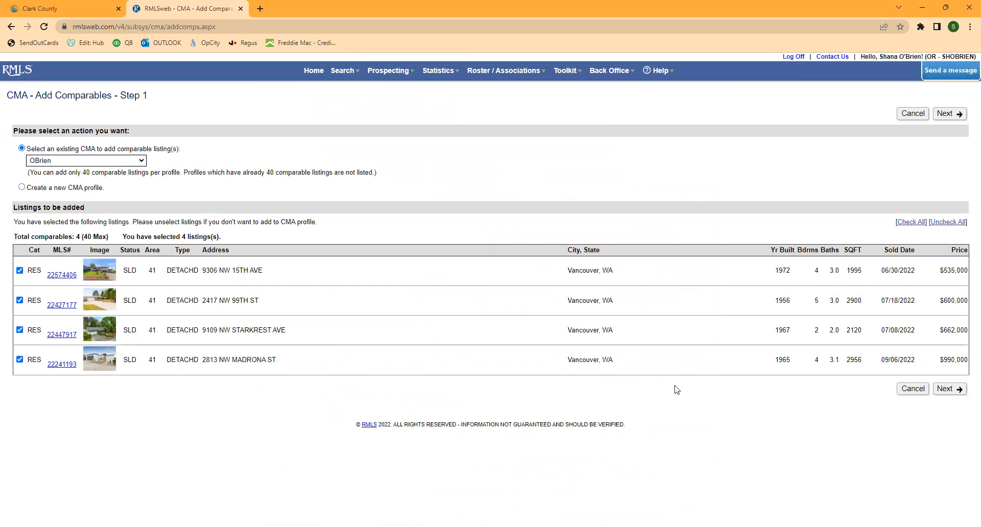
- Confirm the four sold comparables for the existing profile and save them into the CMA
{"action": "left_click", "coordinate": [953, 390]}
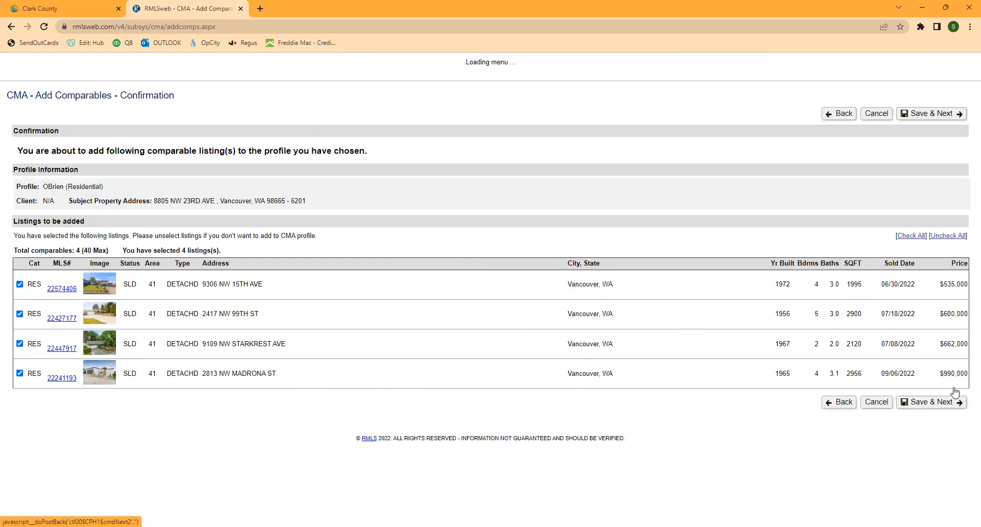
{"action": "left_click", "coordinate": [922, 403]}
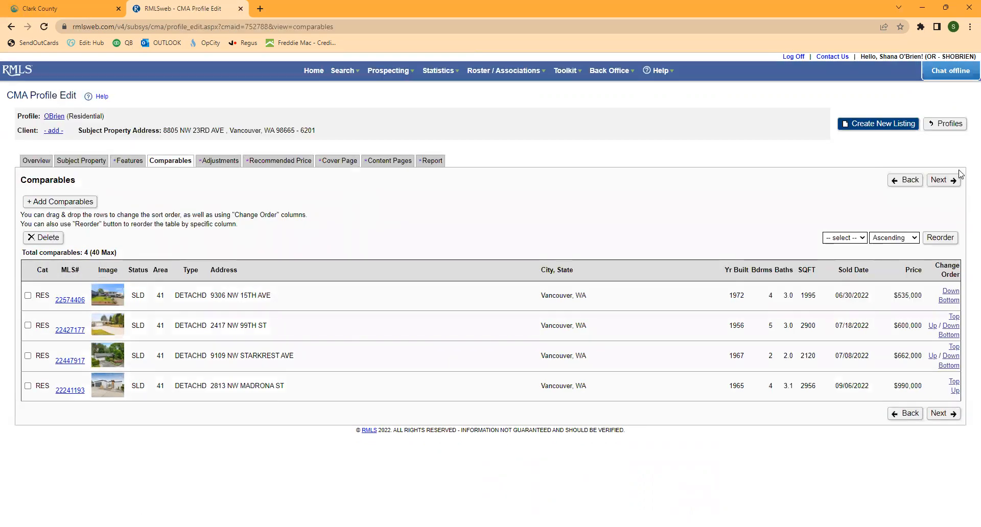
- Skip adjustments and go to the Recommended Price step showing the $696,750 average
{"action": "left_click", "coordinate": [942, 181]}
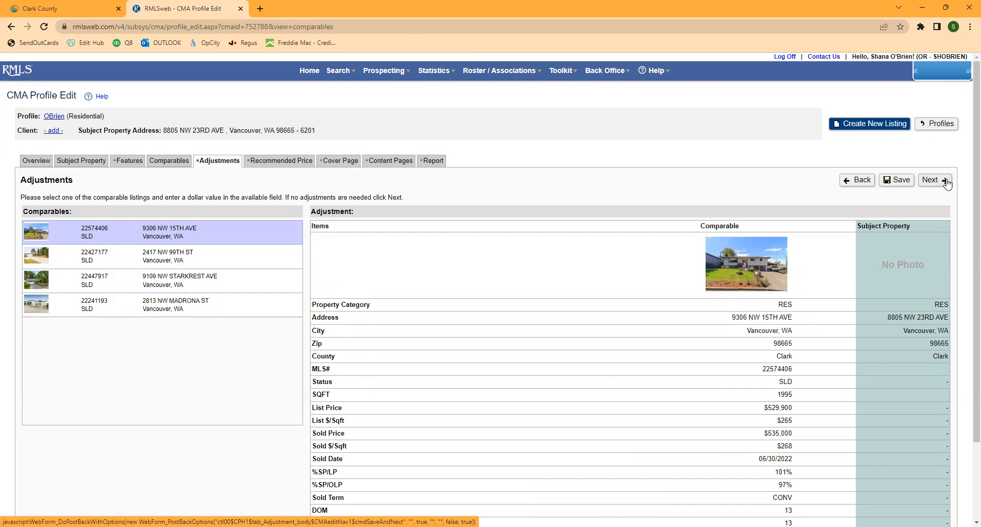
{"action": "left_click", "coordinate": [290, 161]}
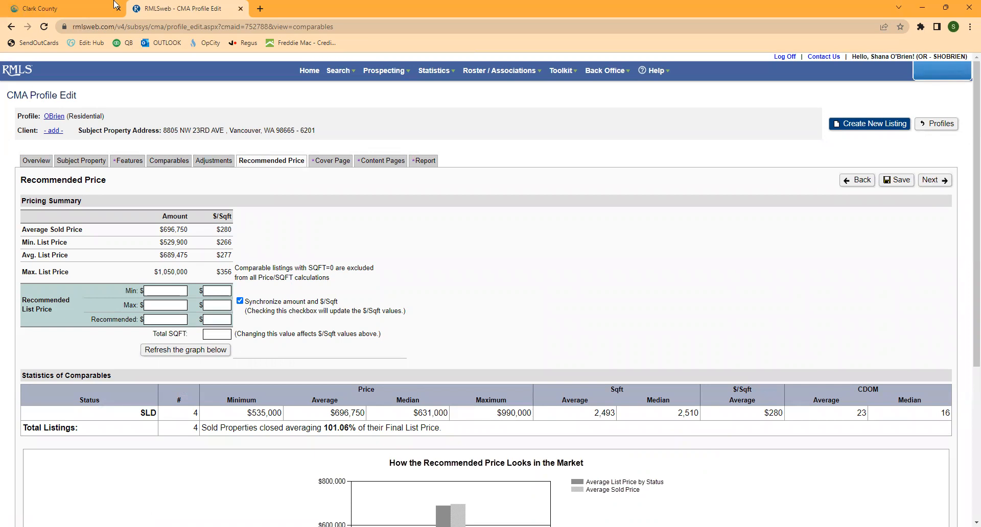
- Read the 1856 sq. ft. main area from Clark County GIS building details, then return to RMLSweb
{"action": "left_click", "coordinate": [71, 8]}
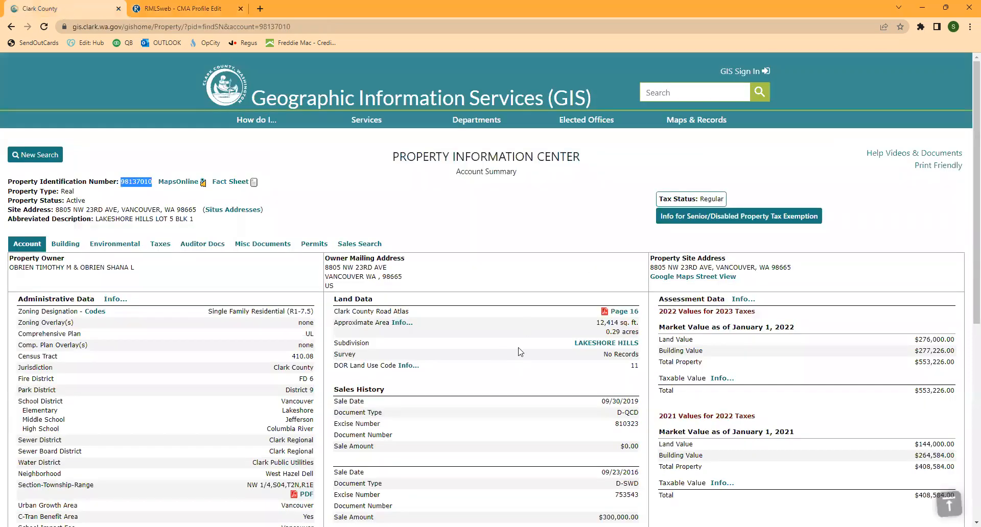
{"action": "scroll", "coordinate": [521, 342], "scroll_direction": "down", "scroll_amount": 4}
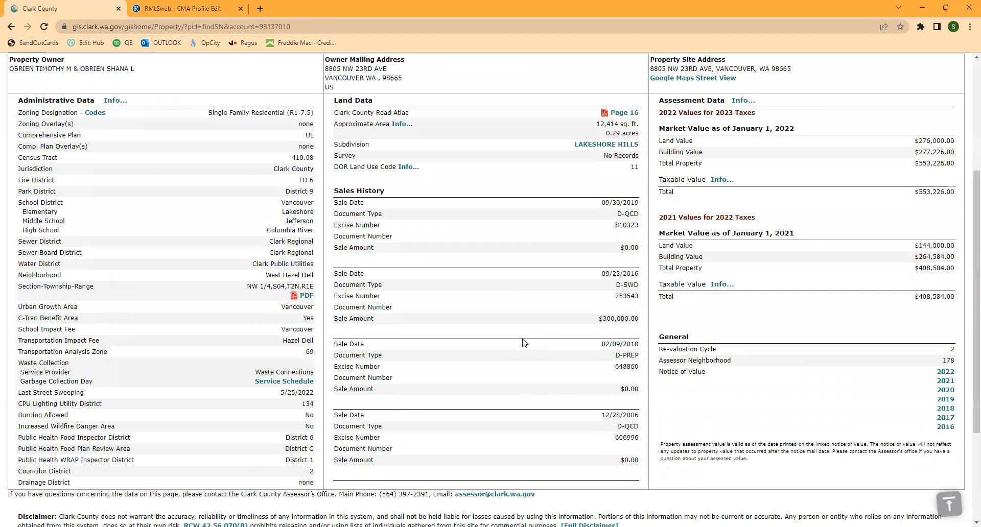
{"action": "scroll", "coordinate": [522, 342], "scroll_direction": "up", "scroll_amount": 4}
{"action": "left_click", "coordinate": [64, 245]}
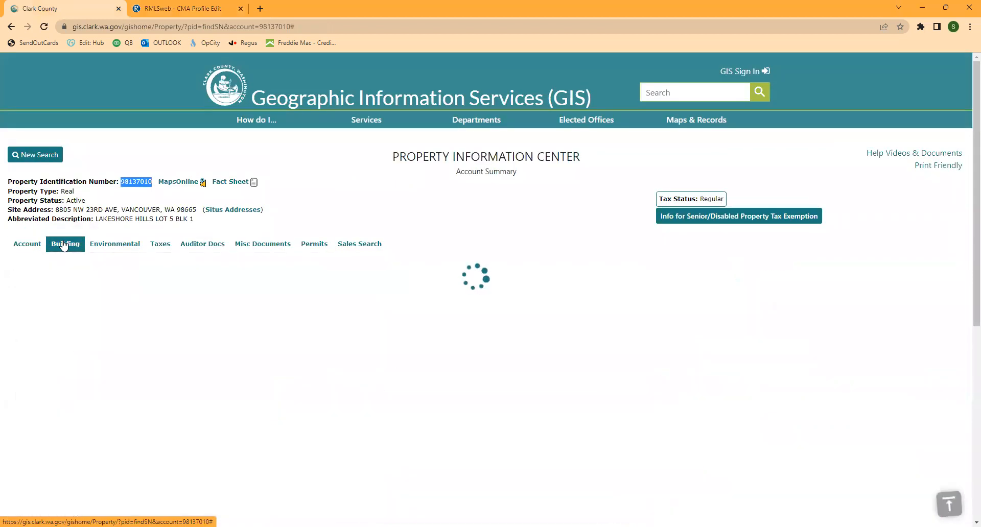
{"action": "scroll", "coordinate": [677, 356], "scroll_direction": "down", "scroll_amount": 2}
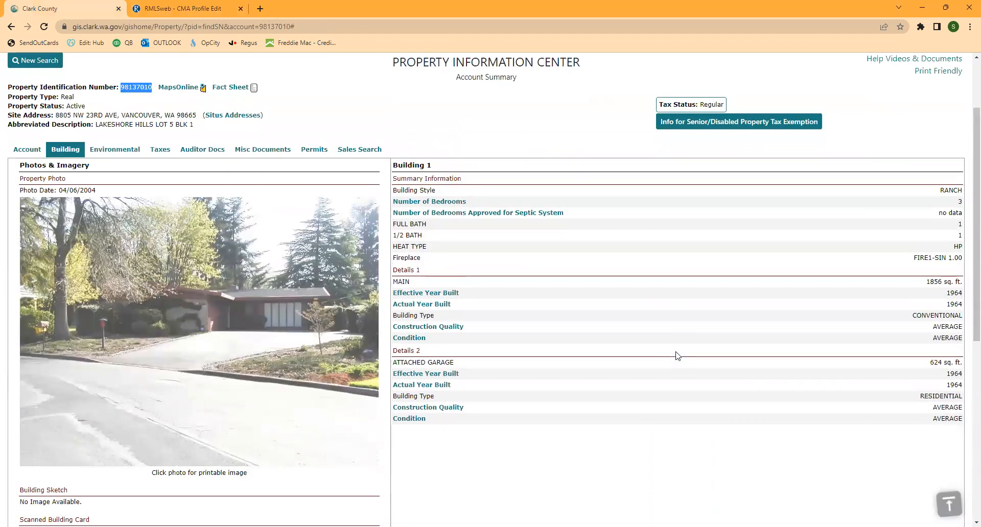
{"action": "scroll", "coordinate": [709, 345], "scroll_direction": "down", "scroll_amount": 1}
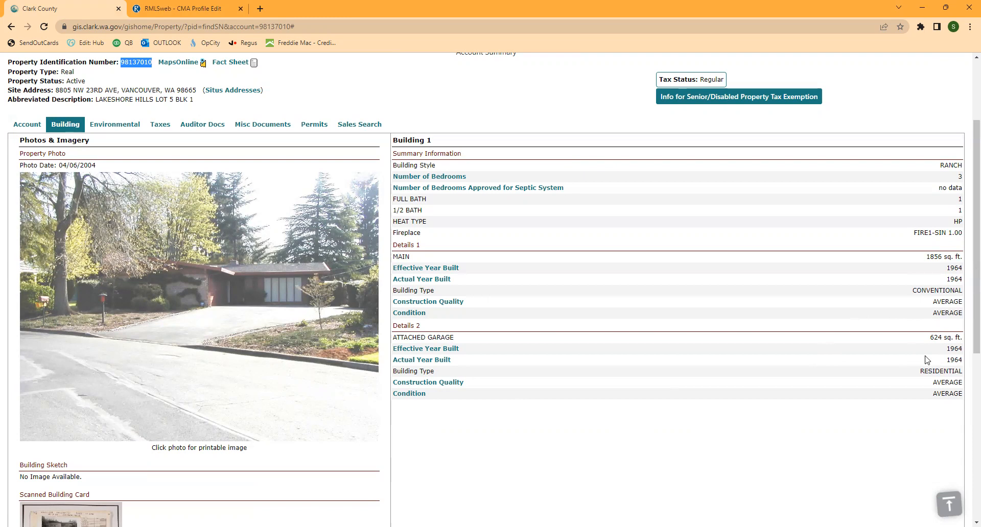
{"action": "left_click", "coordinate": [178, 8]}
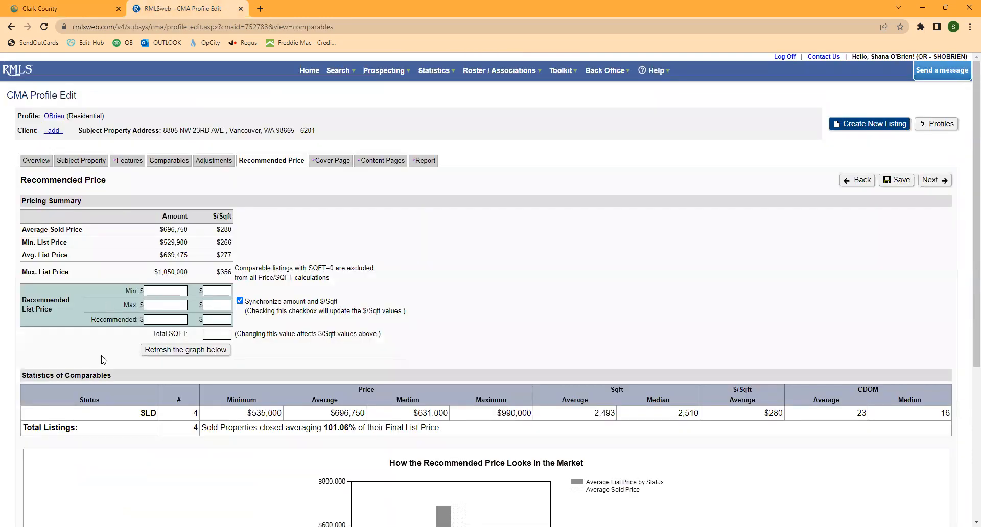
- Enter 2480 total square feet and a $280/sqft minimum, refreshing to a $694,400 minimum price
{"action": "left_click", "coordinate": [225, 334]}
{"action": "type", "text": "2480"}
{"action": "left_click", "coordinate": [220, 290]}
{"action": "key", "text": "BackSpace"}
{"action": "type", "text": "280"}
{"action": "left_click", "coordinate": [184, 350]}
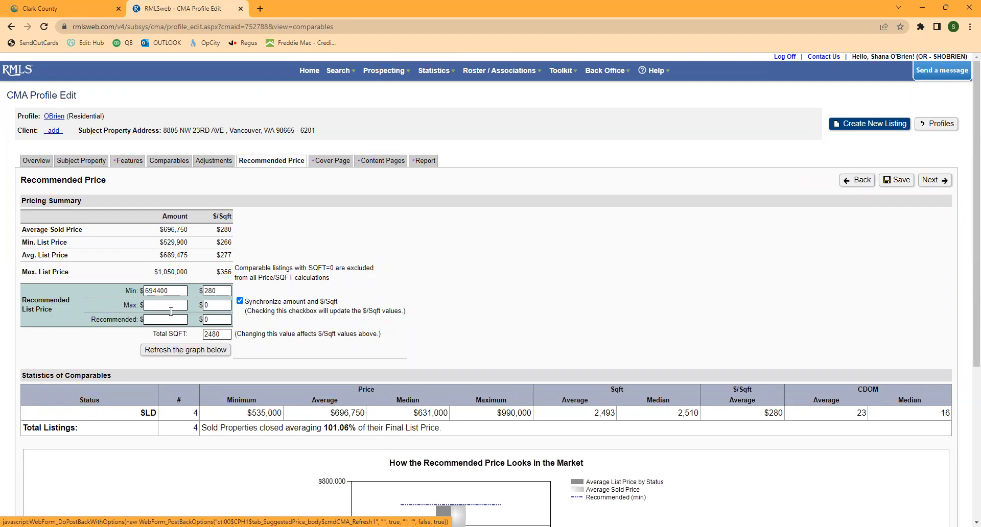
{"action": "left_click_drag", "start_coordinate": [186, 291], "coordinate": [126, 292]}
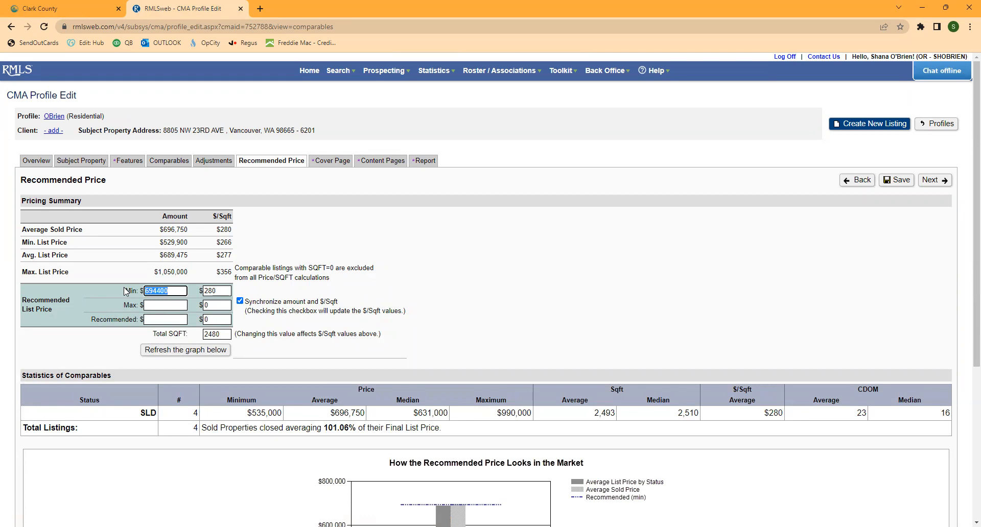
{"action": "left_click", "coordinate": [464, 307]}
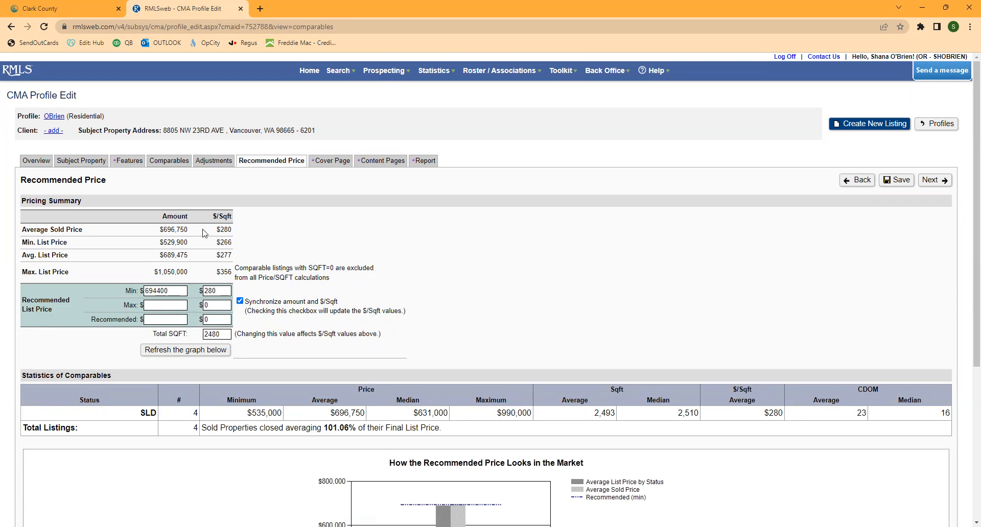
- Set Max $/Sqft to 280 and Min $/Sqft to 250, refresh the graph, then list the comparables
{"action": "left_click", "coordinate": [216, 304]}
{"action": "key", "text": "BackSpace"}
{"action": "type", "text": "280"}
{"action": "double_click", "coordinate": [224, 290]}
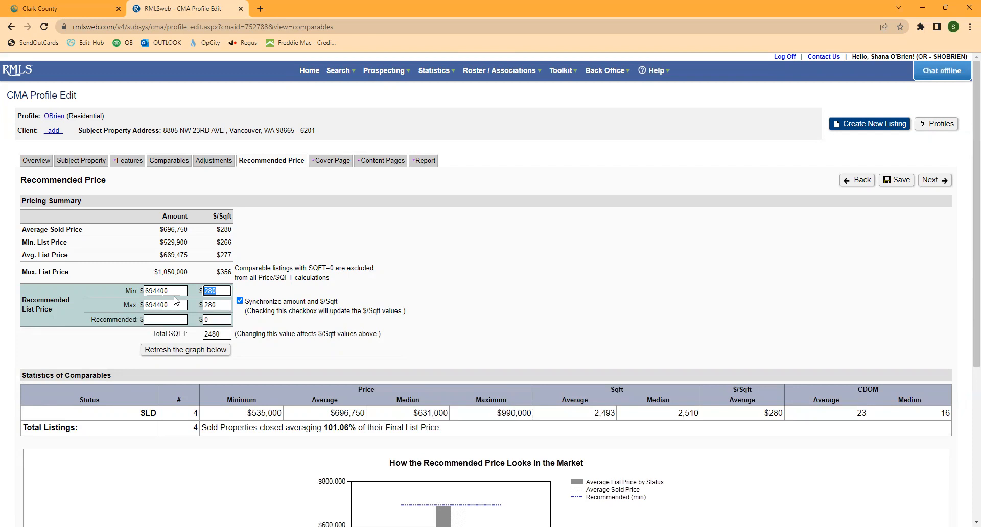
{"action": "type", "text": "250"}
{"action": "left_click", "coordinate": [185, 352]}
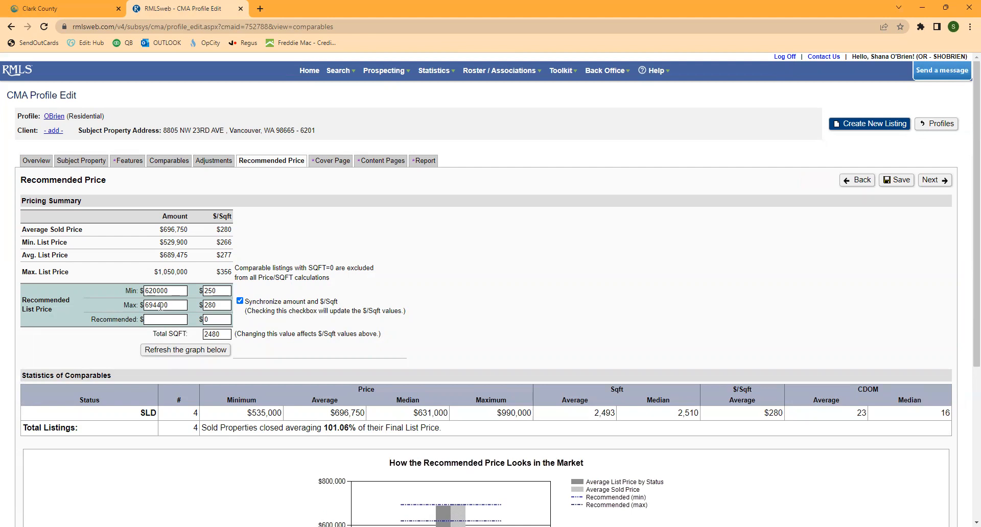
{"action": "left_click", "coordinate": [164, 161]}
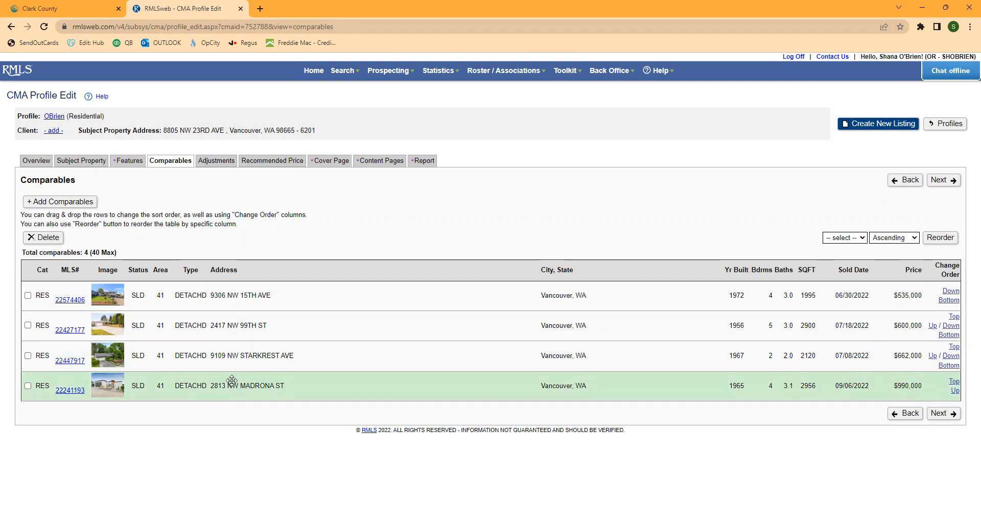
- Exclude Cover Page, Table of Contents, Signature, Adjustments, Company Information, Resume and Optional Page #2 from the report
{"action": "left_click", "coordinate": [272, 162]}
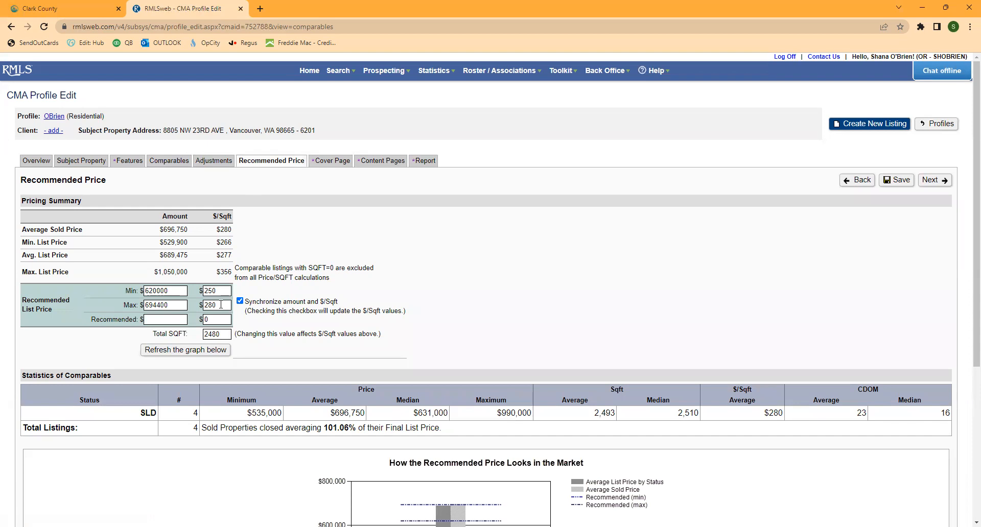
{"action": "left_click", "coordinate": [425, 161]}
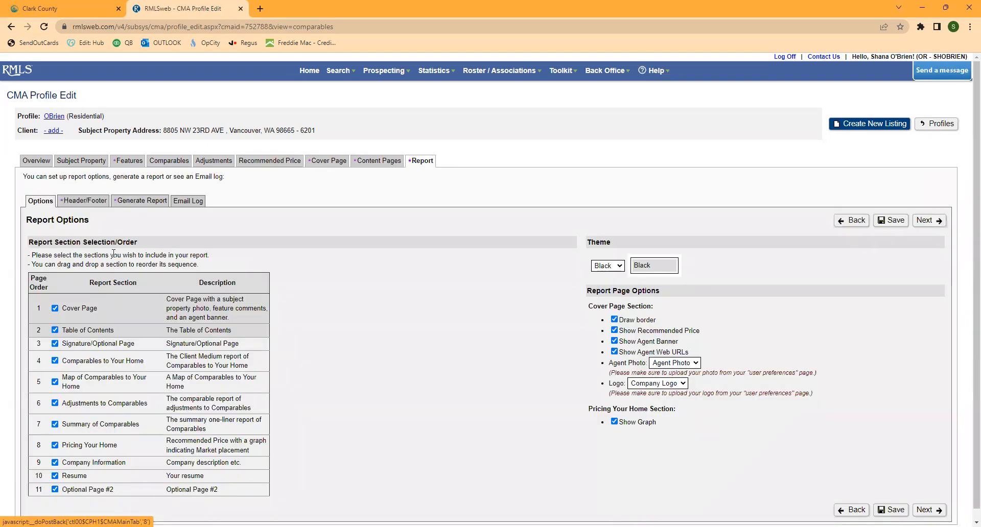
{"action": "scroll", "coordinate": [56, 306], "scroll_direction": "down", "scroll_amount": 1}
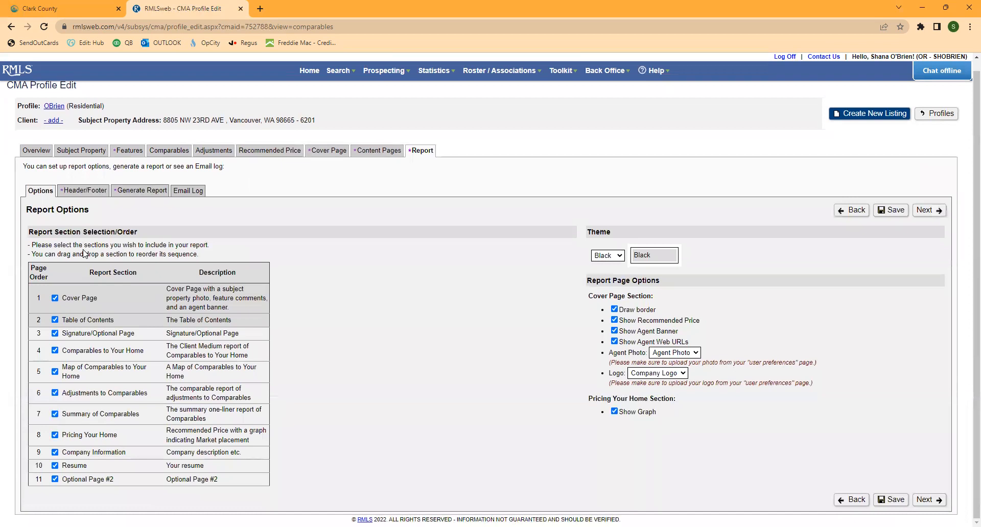
{"action": "left_click", "coordinate": [54, 299]}
{"action": "left_click", "coordinate": [55, 319]}
{"action": "left_click", "coordinate": [54, 333]}
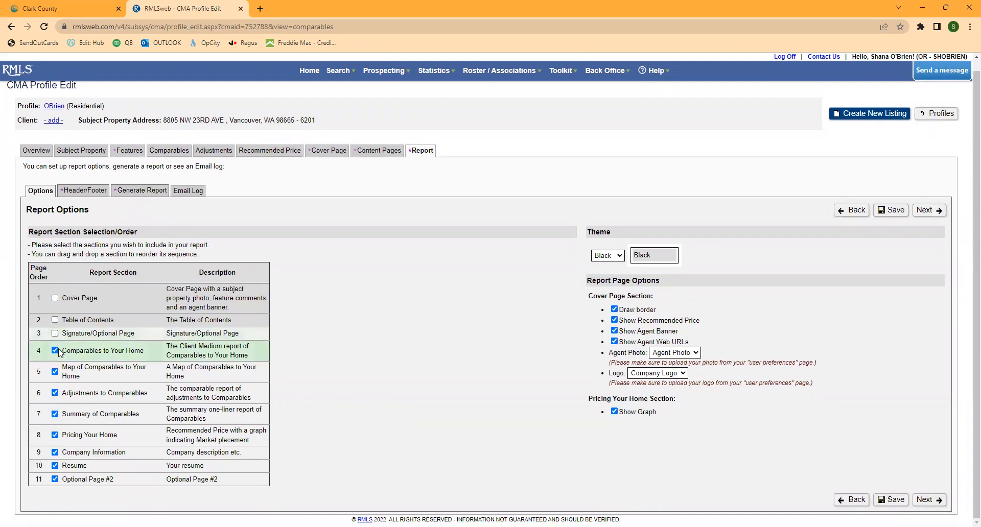
{"action": "left_click", "coordinate": [54, 393]}
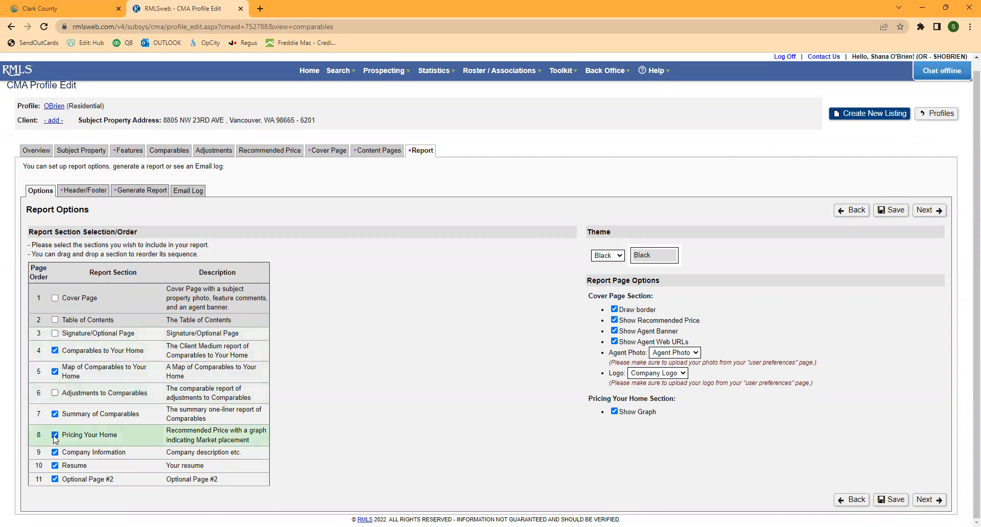
{"action": "left_click", "coordinate": [55, 452]}
{"action": "left_click", "coordinate": [55, 465]}
{"action": "left_click", "coordinate": [54, 479]}
- Generate the report preview and scroll down to the Pricing Your Home page ($620,000–$694,400)
{"action": "left_click", "coordinate": [135, 195]}
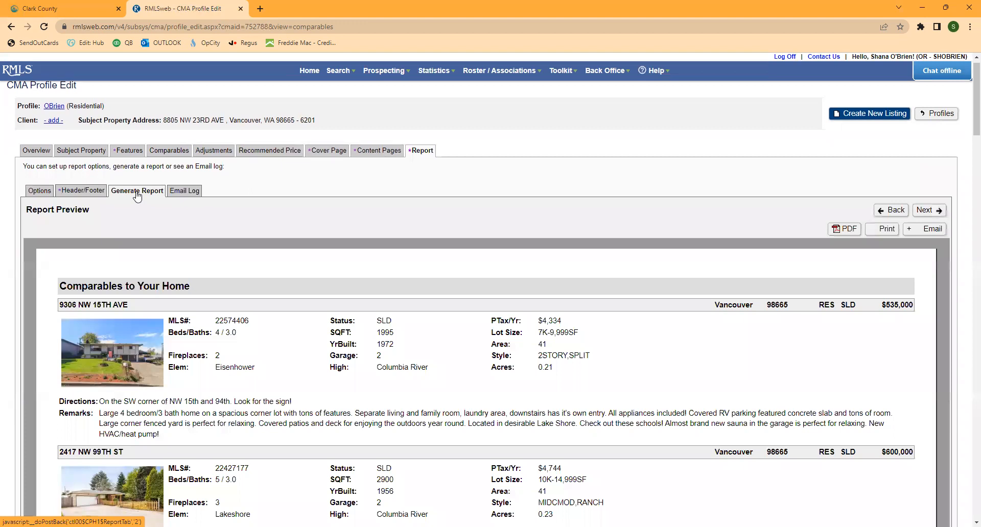
{"action": "scroll", "coordinate": [641, 347], "scroll_direction": "down", "scroll_amount": 1}
{"action": "scroll", "coordinate": [641, 347], "scroll_direction": "down", "scroll_amount": 5}
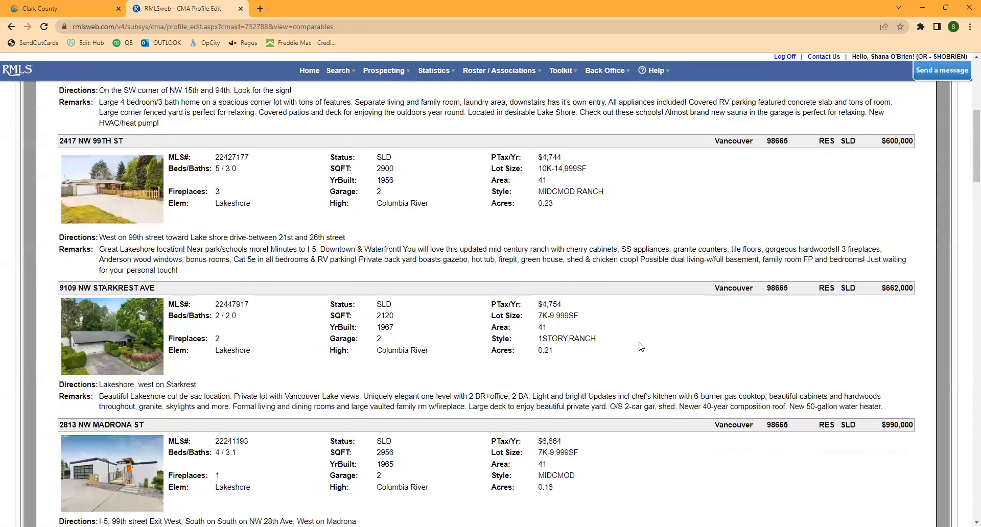
{"action": "scroll", "coordinate": [641, 347], "scroll_direction": "down", "scroll_amount": 2}
{"action": "scroll", "coordinate": [641, 346], "scroll_direction": "down", "scroll_amount": 3}
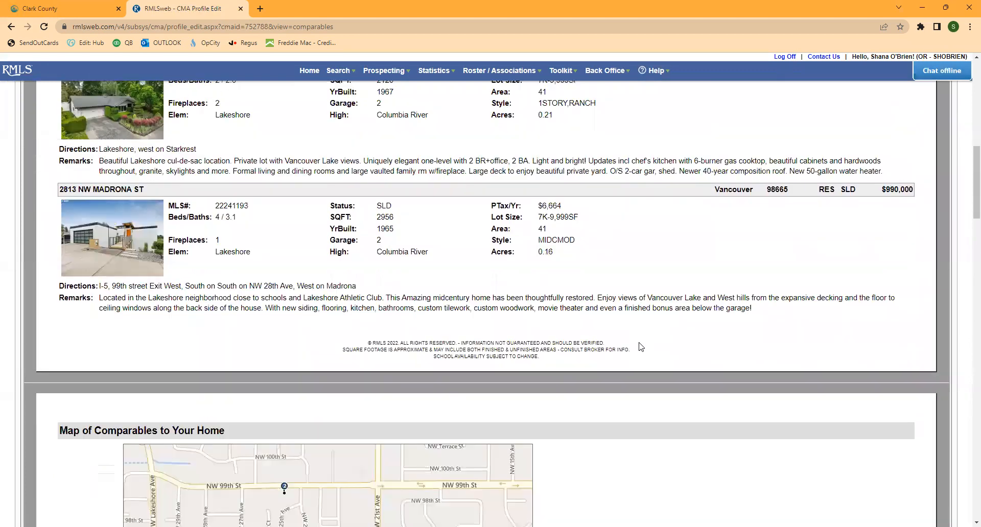
{"action": "scroll", "coordinate": [640, 347], "scroll_direction": "down", "scroll_amount": 5}
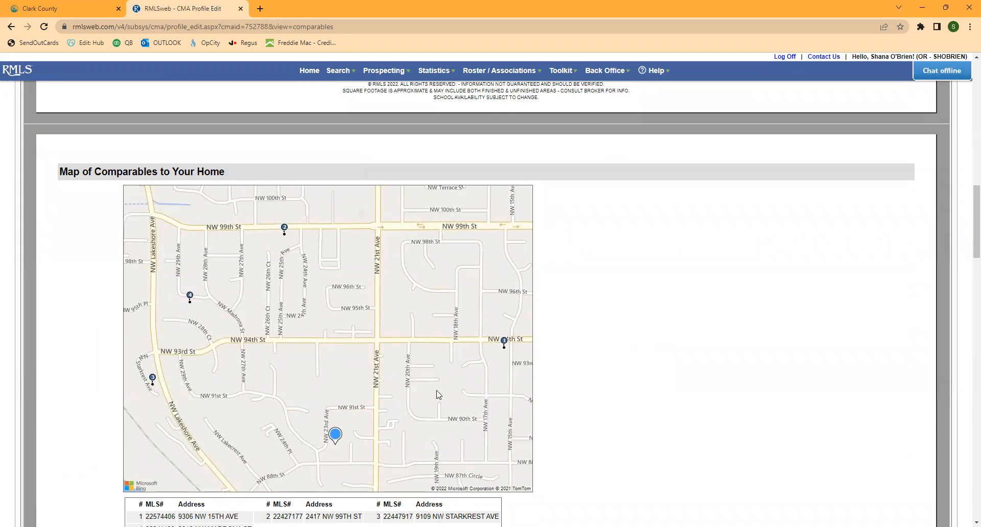
{"action": "scroll", "coordinate": [720, 377], "scroll_direction": "down", "scroll_amount": 8}
{"action": "scroll", "coordinate": [725, 377], "scroll_direction": "down", "scroll_amount": 7}
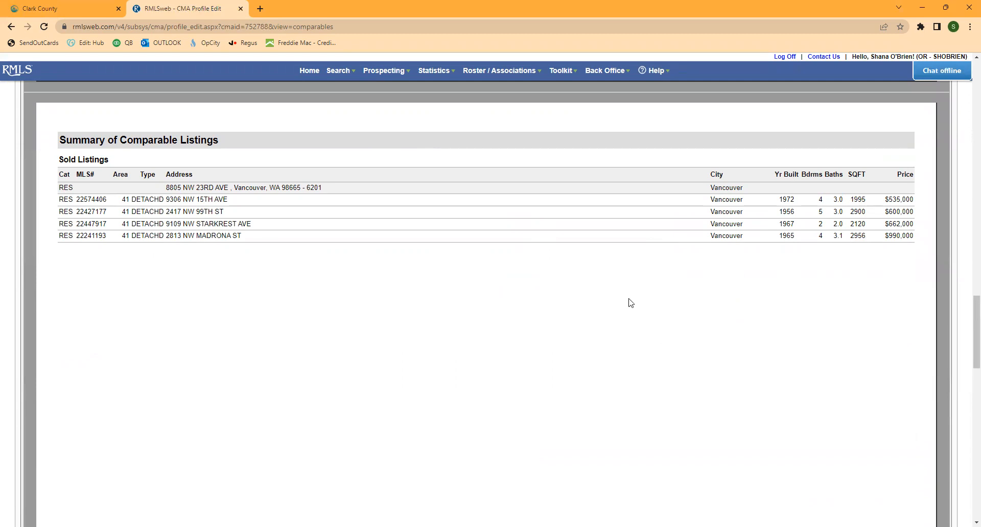
{"action": "scroll", "coordinate": [630, 302], "scroll_direction": "down", "scroll_amount": 5}
{"action": "scroll", "coordinate": [631, 305], "scroll_direction": "down", "scroll_amount": 8}
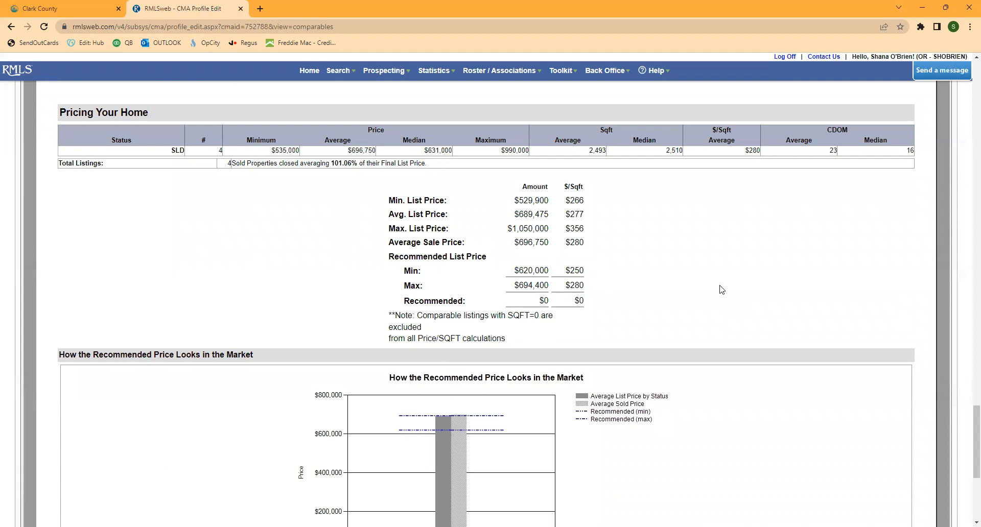
- Check the chart's recommended min and max lines, then export the report from the top as PDF
{"action": "scroll", "coordinate": [735, 288], "scroll_direction": "down", "scroll_amount": 3}
{"action": "scroll", "coordinate": [747, 291], "scroll_direction": "down", "scroll_amount": 3}
{"action": "scroll", "coordinate": [747, 290], "scroll_direction": "up", "scroll_amount": 1}
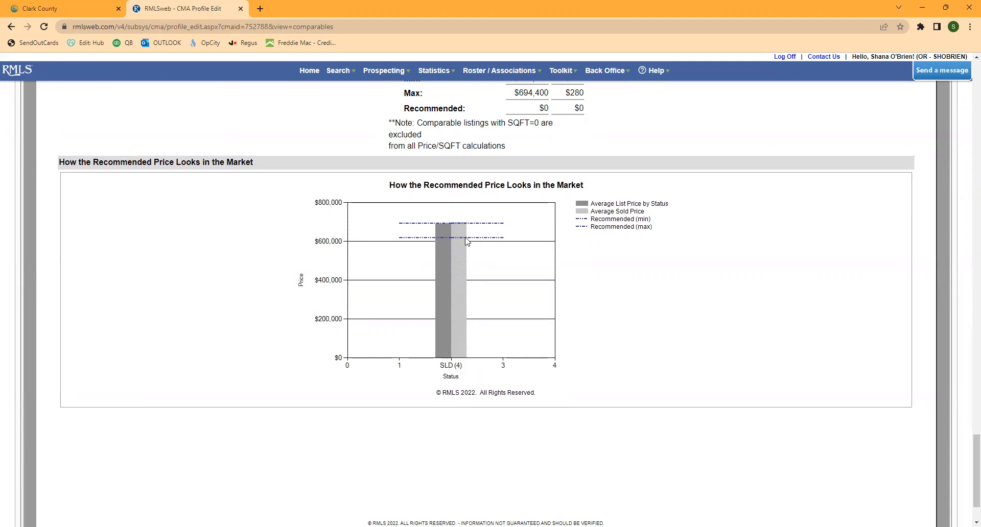
{"action": "scroll", "coordinate": [707, 320], "scroll_direction": "down", "scroll_amount": 2}
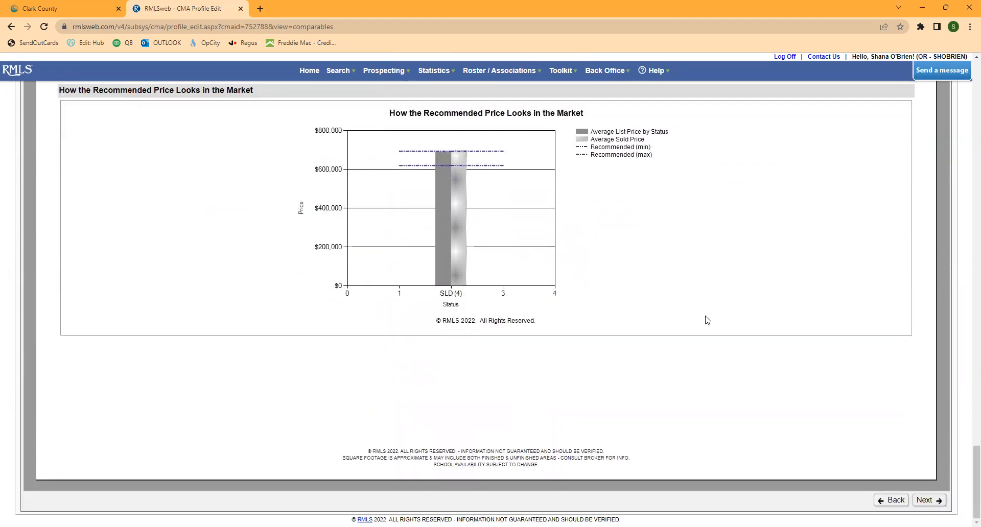
{"action": "scroll", "coordinate": [707, 320], "scroll_direction": "up", "scroll_amount": 15}
{"action": "scroll", "coordinate": [707, 323], "scroll_direction": "up", "scroll_amount": 20}
{"action": "scroll", "coordinate": [705, 322], "scroll_direction": "up", "scroll_amount": 10}
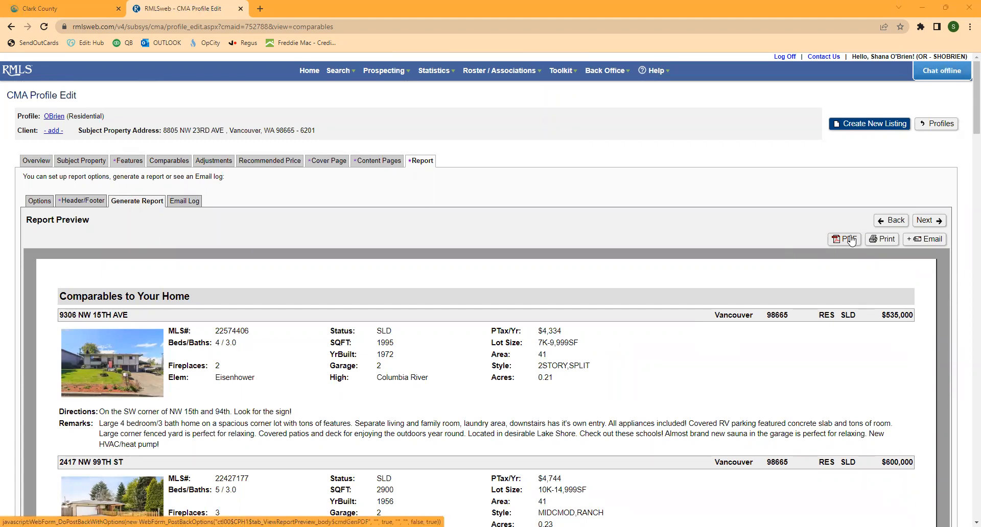
{"action": "left_click", "coordinate": [850, 241]}
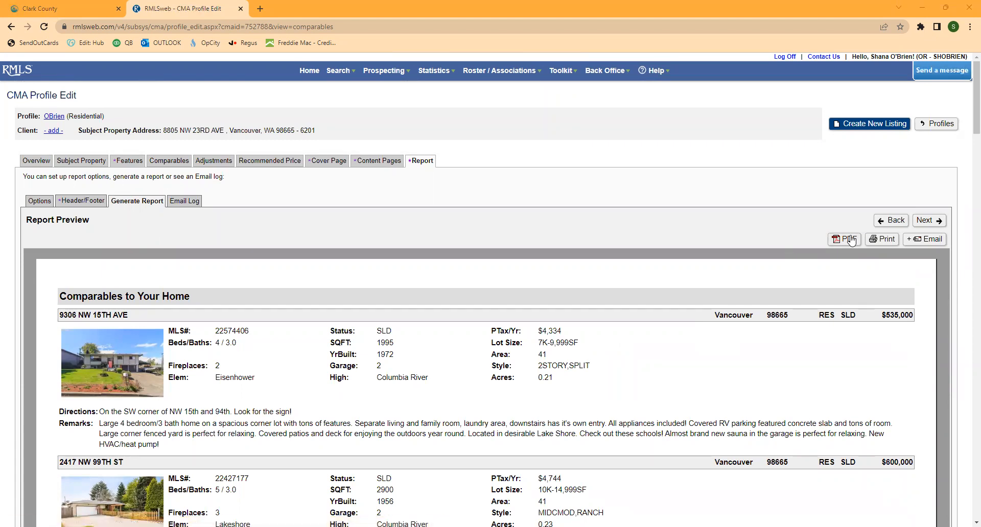